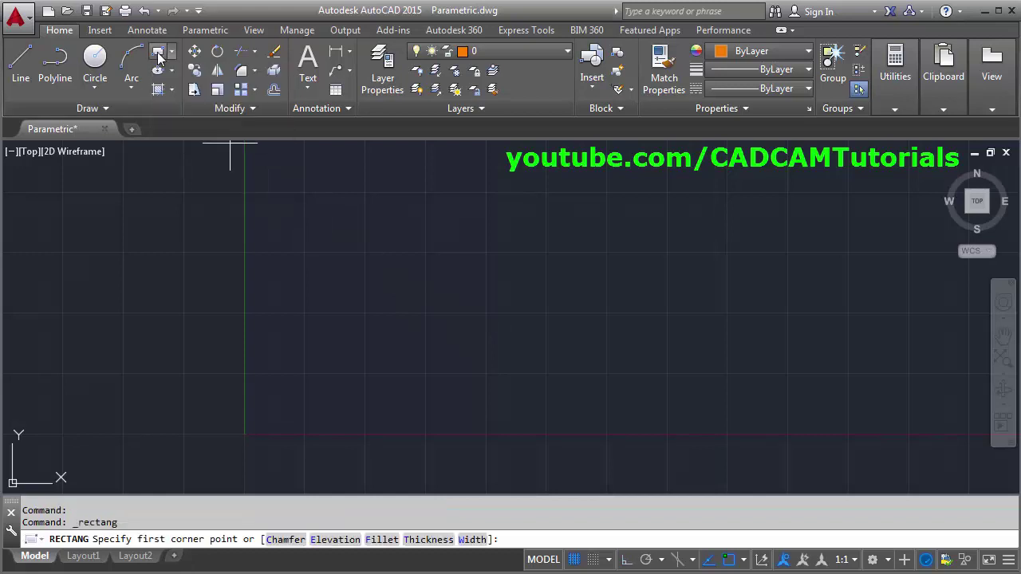
Step: Draw a rectangle near the middle of the drawing area, from lower-left to upper-right corner
click(323, 405)
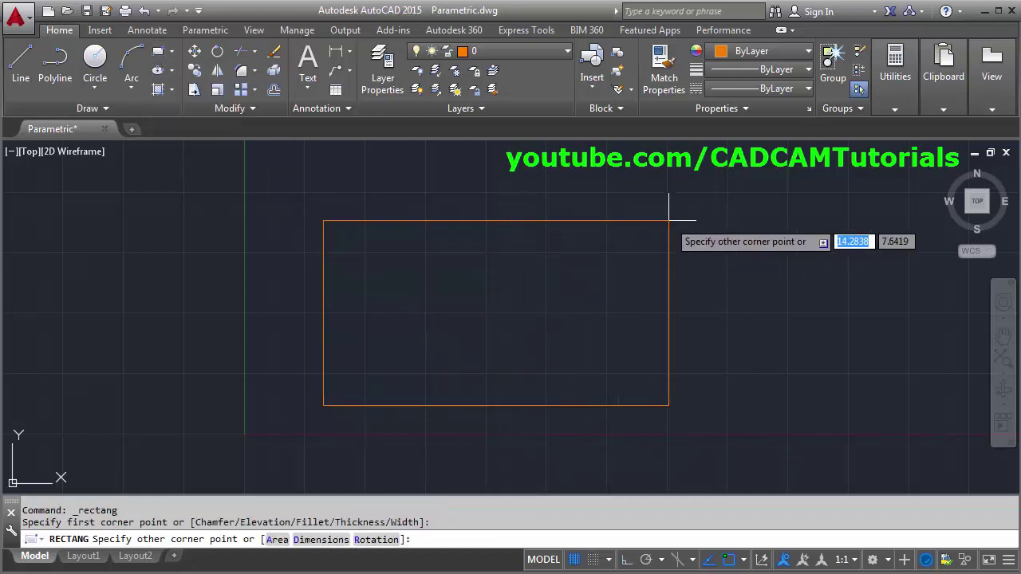
click(669, 221)
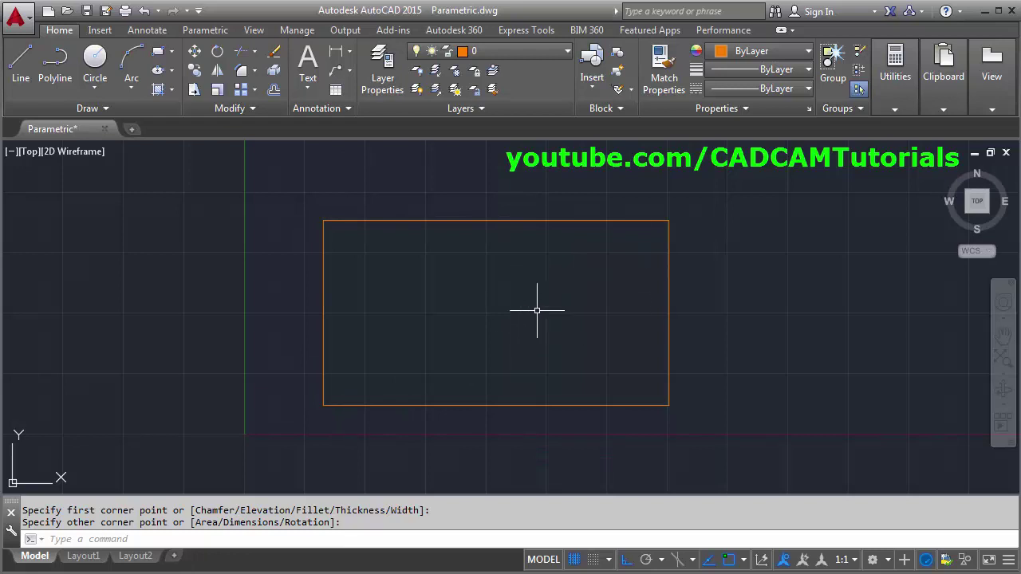
click(205, 30)
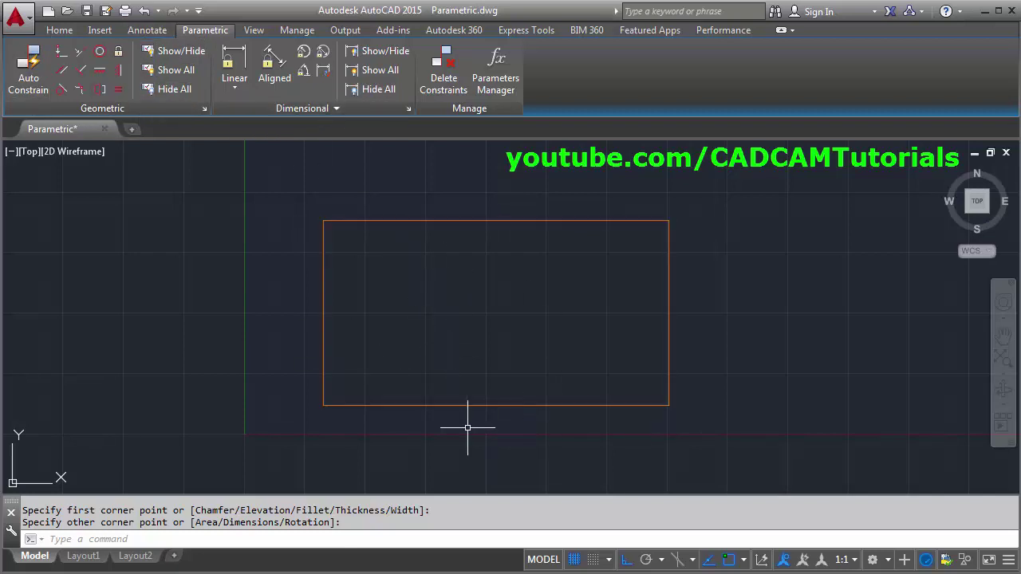
Step: Add a linear dimensional constraint d1 to the rectangle's bottom edge, placed below it
click(233, 63)
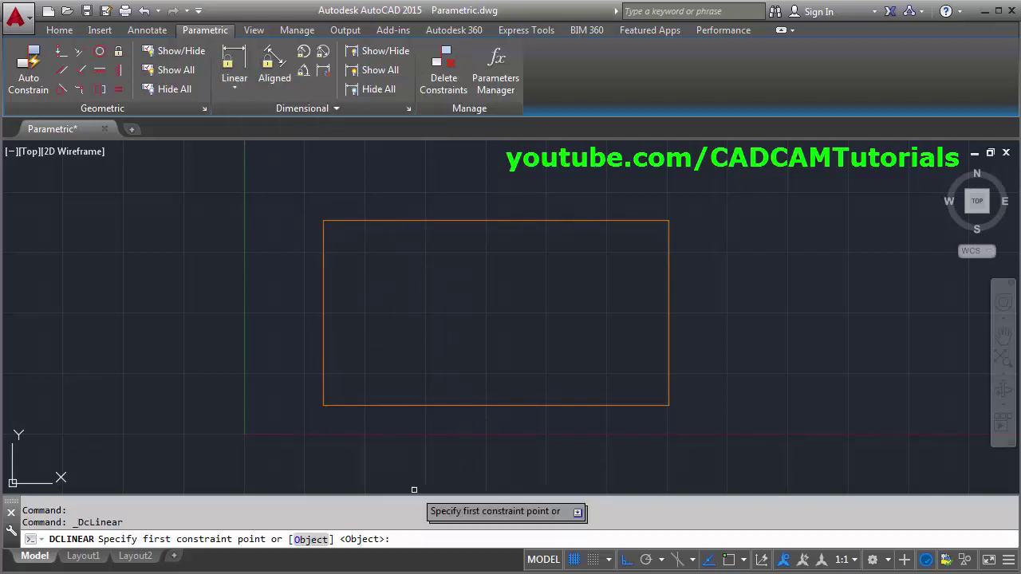
click(311, 540)
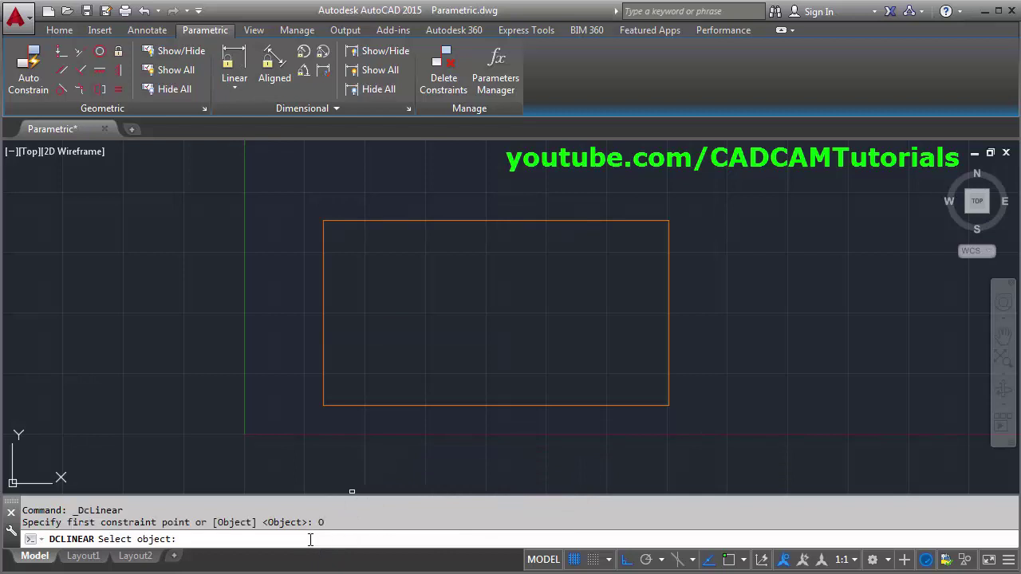
click(482, 405)
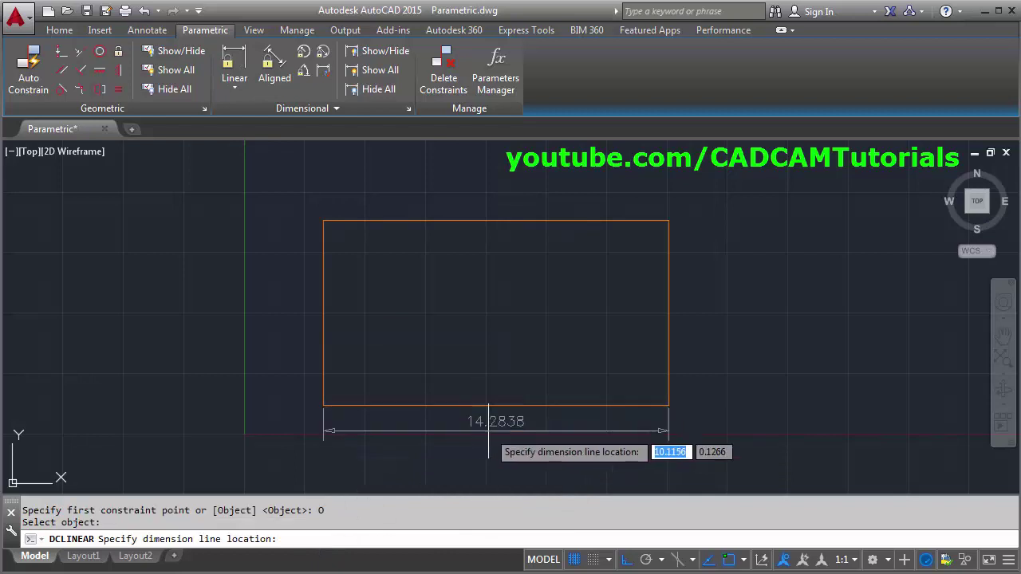
click(489, 450)
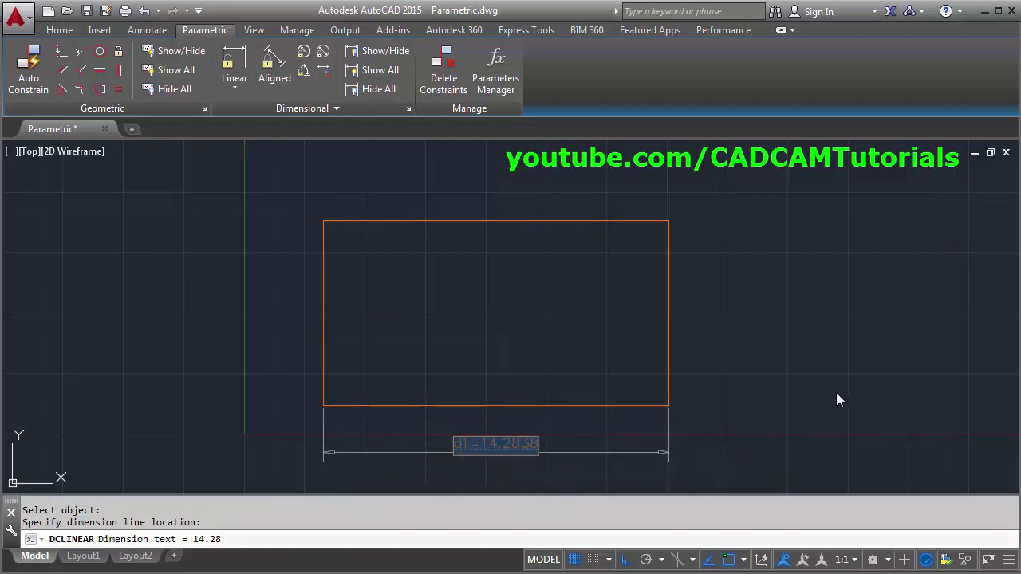
key(Return)
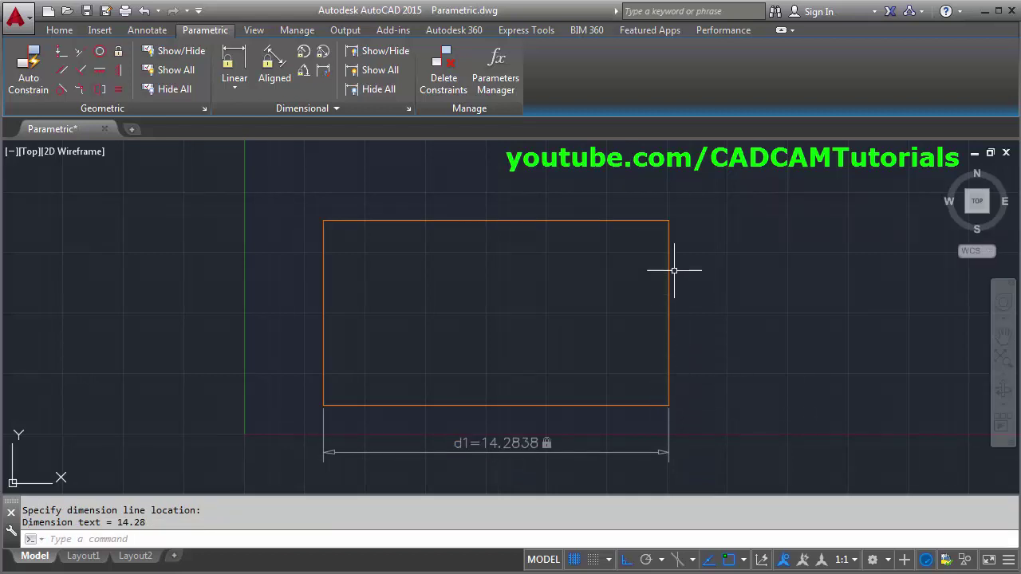
Step: Constrain the right edge with a vertical dimension defined as d2=d1/2
click(229, 59)
click(313, 539)
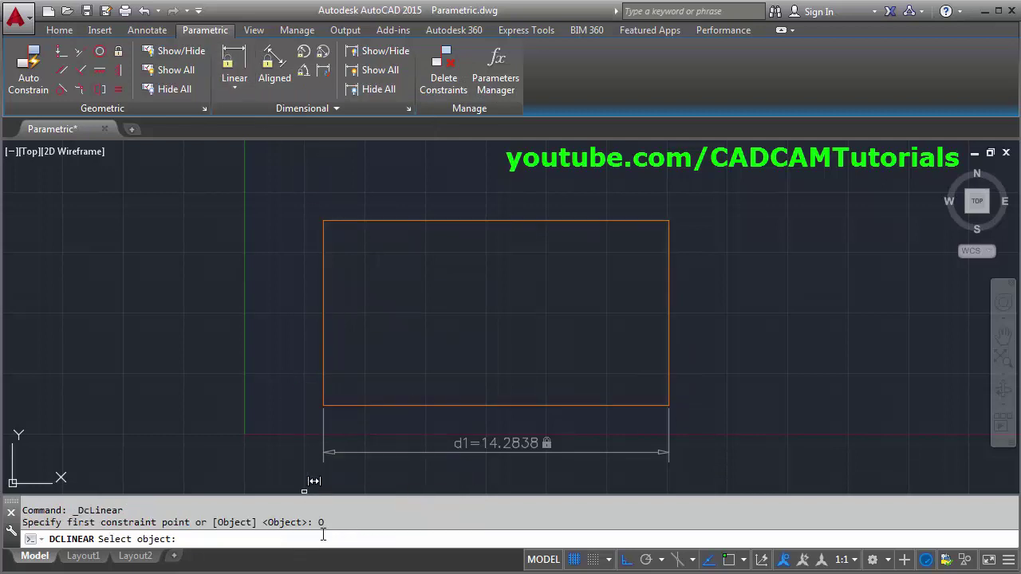
click(667, 306)
click(742, 308)
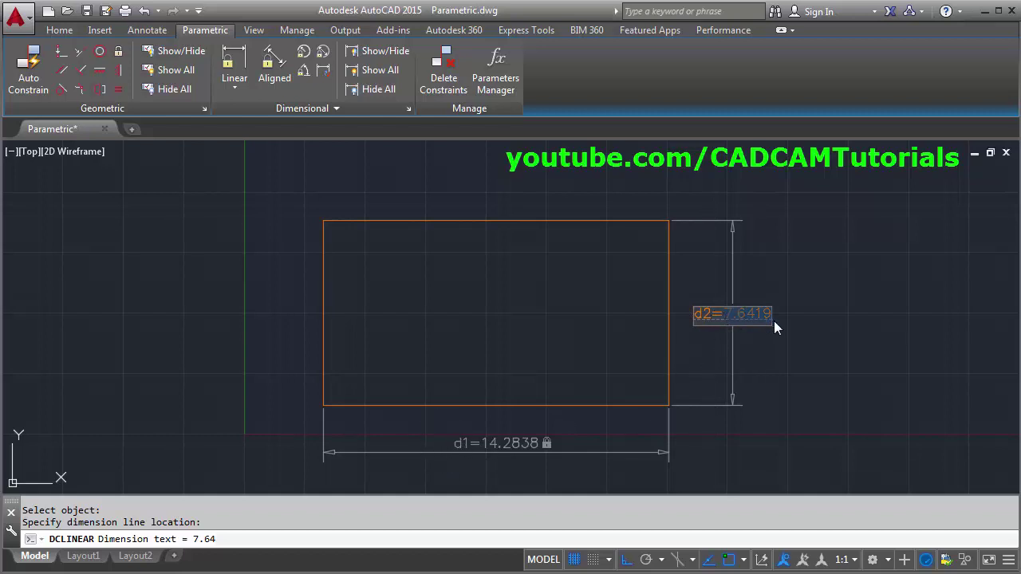
text(d1/2)
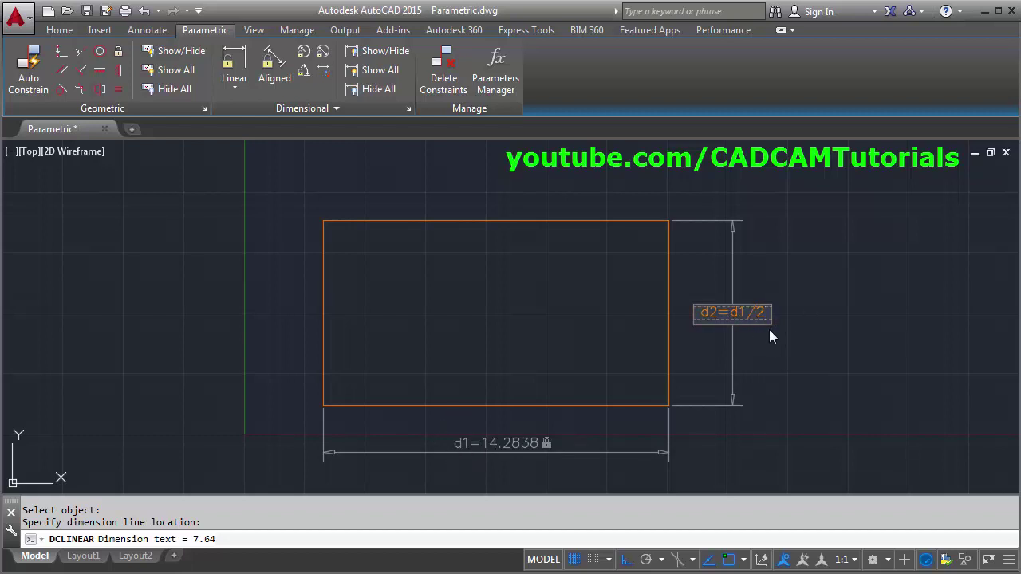
key(Return)
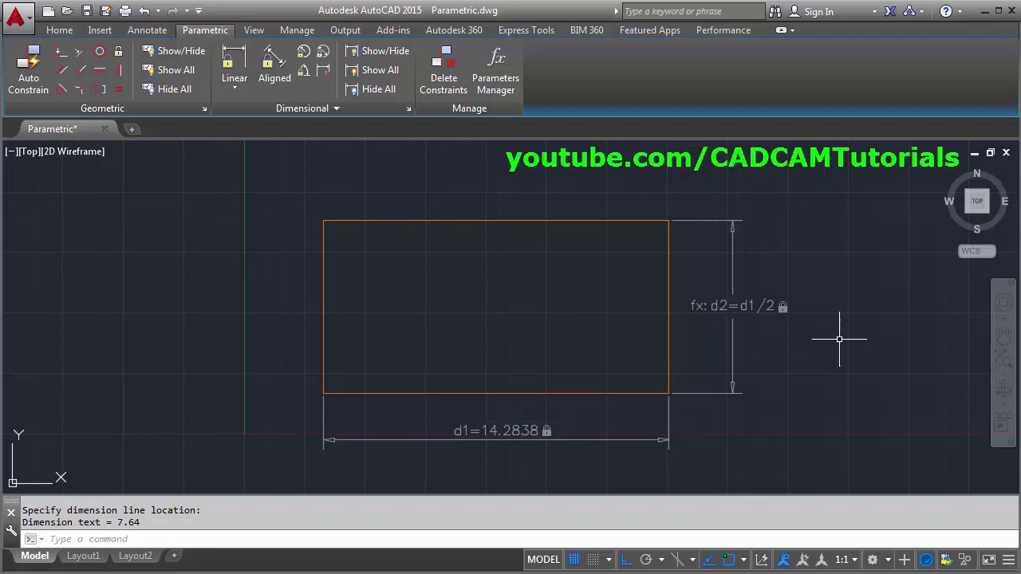
double_click(519, 431)
Step: Change d1 to 20, which distorts the rectangle into a slanted quadrilateral
text(20)
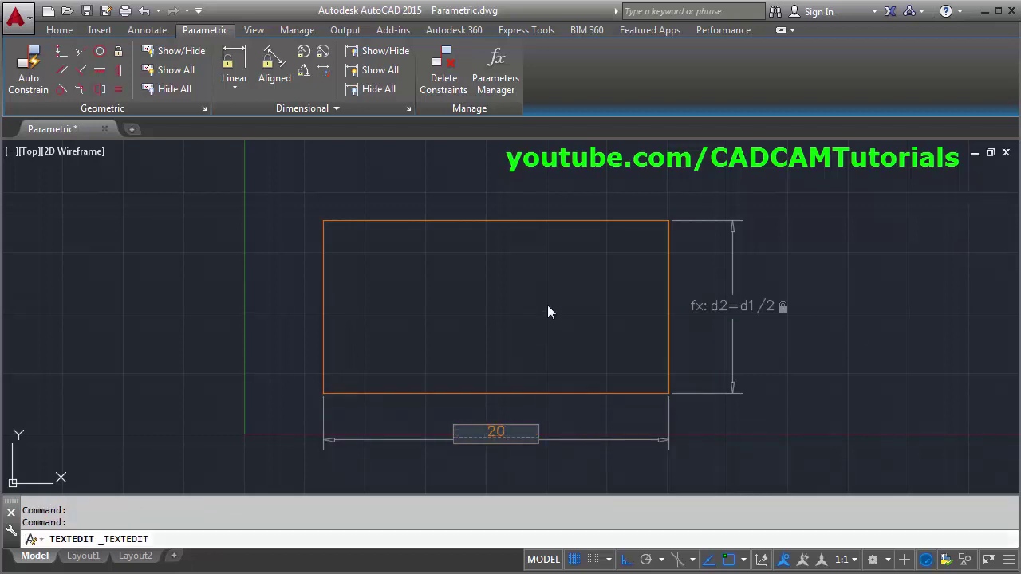
key(Return)
scroll(486, 422, down, 1)
scroll(486, 419, up, 1)
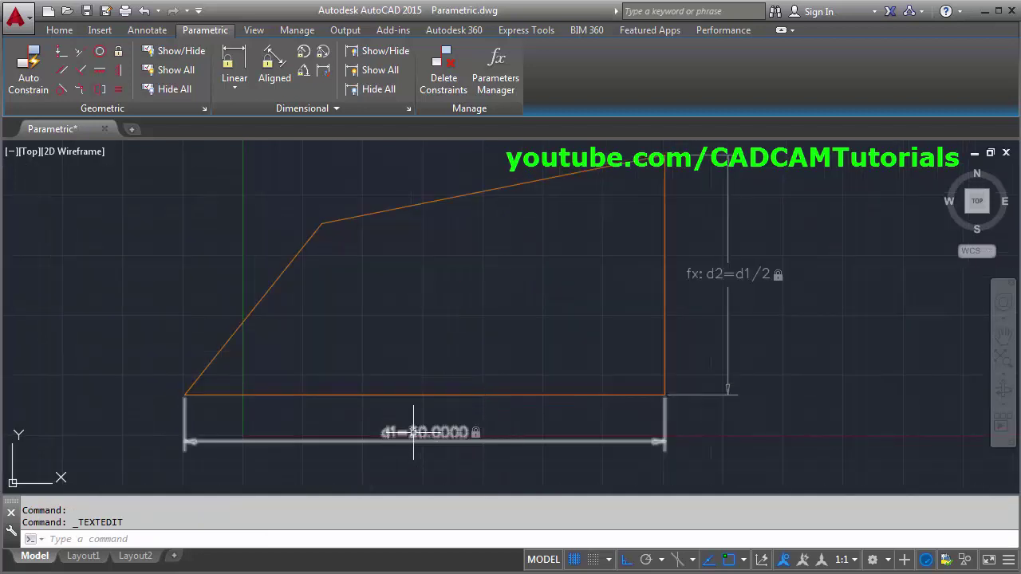
scroll(354, 299, up, 1)
scroll(354, 300, down, 1)
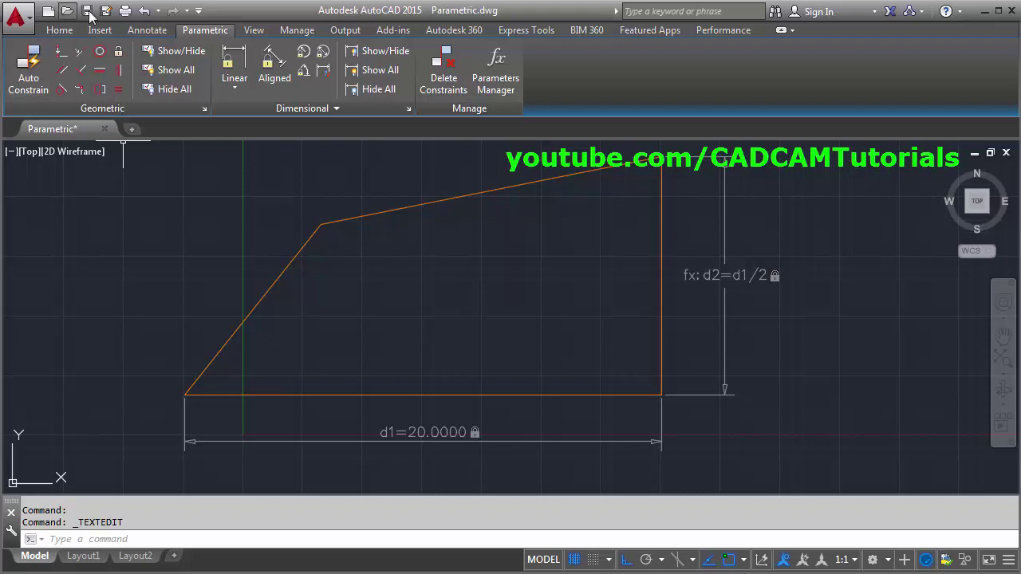
click(62, 71)
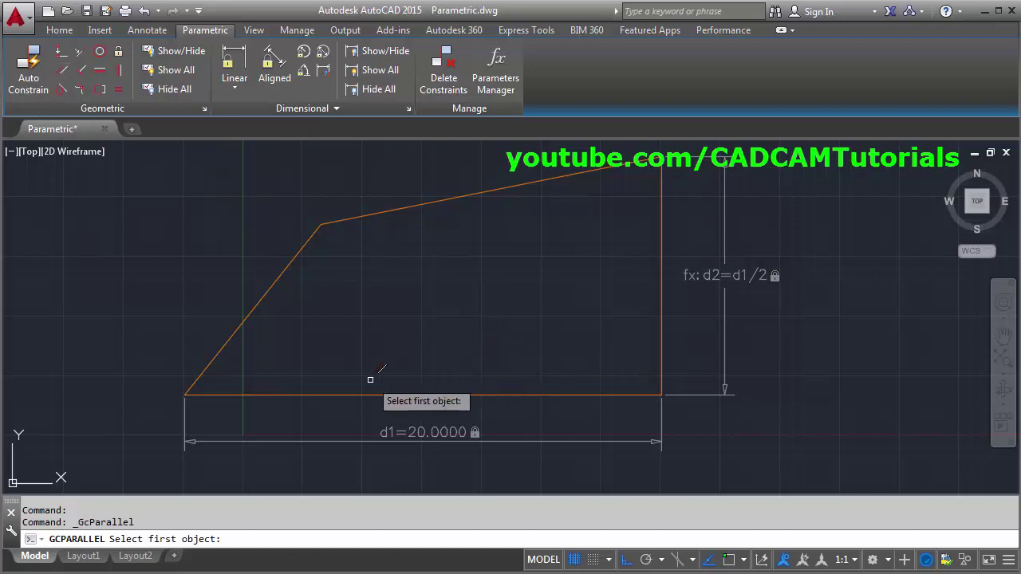
Step: Make the top edge parallel to the bottom and the left edge parallel to the right
click(520, 394)
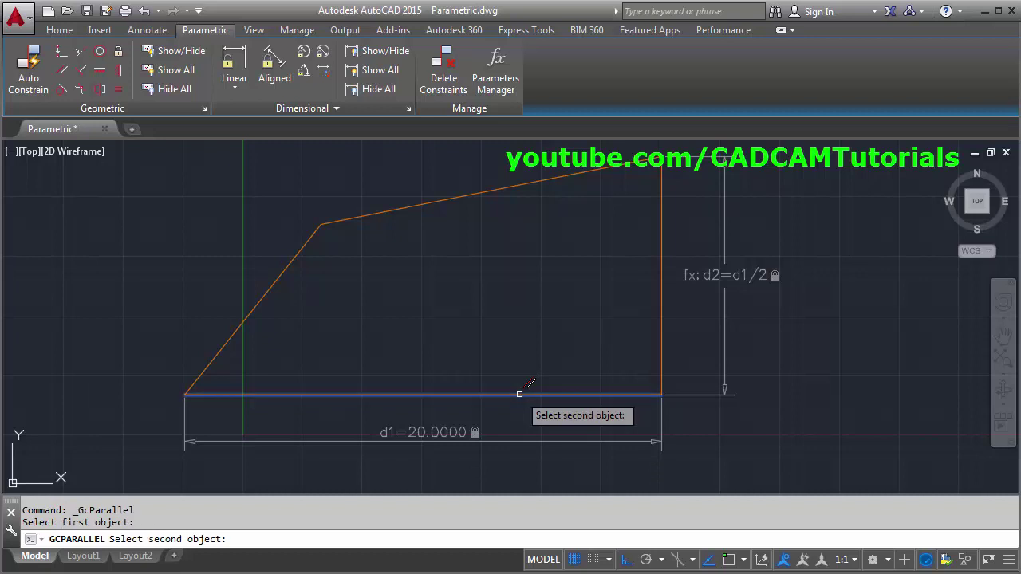
click(493, 191)
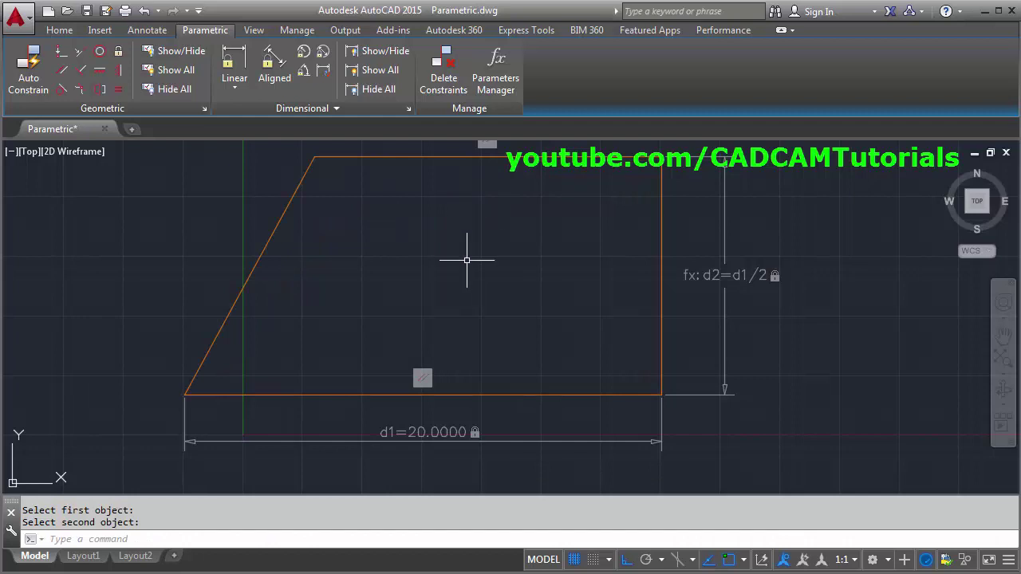
scroll(467, 260, down, 2)
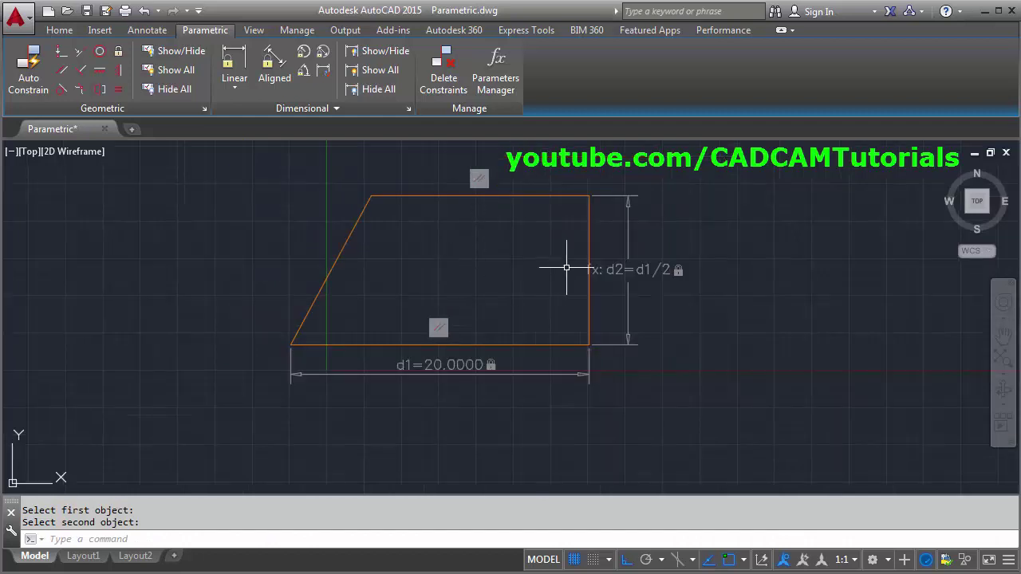
click(62, 72)
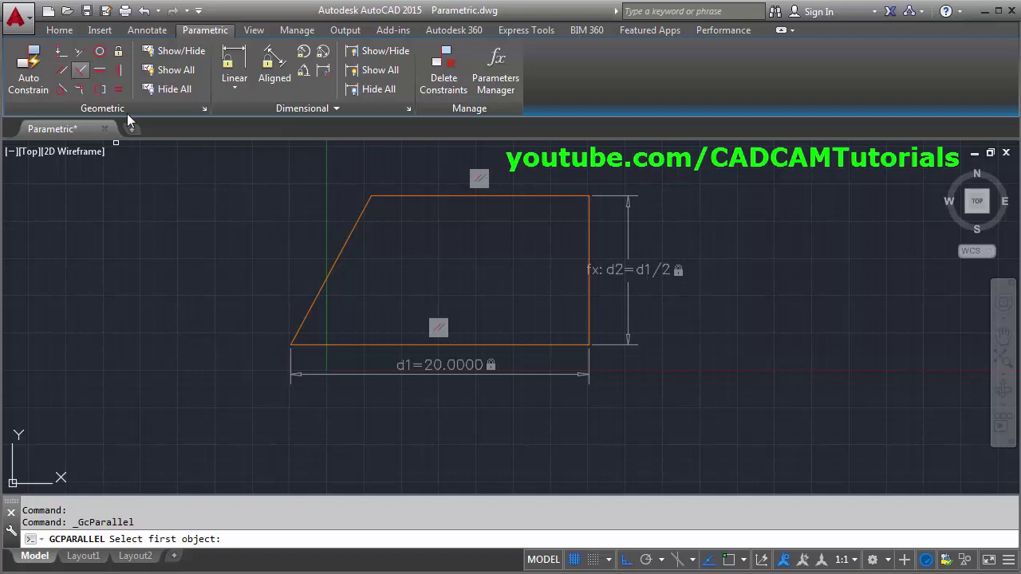
click(590, 313)
click(330, 269)
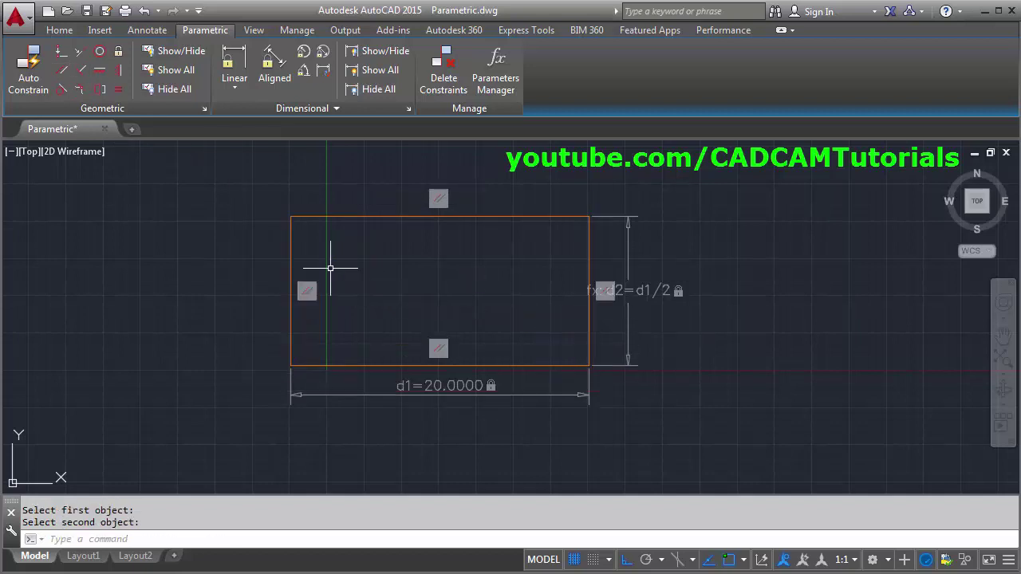
double_click(454, 390)
Step: Set d1 to 15, narrowing the rectangle while d2 stays half of d1
text(15)
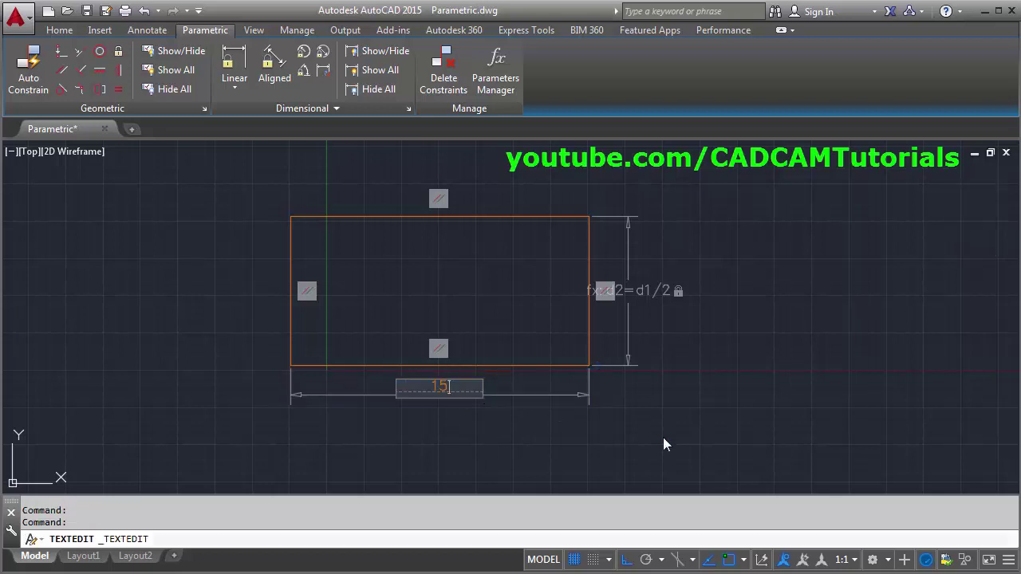
key(Return)
scroll(246, 307, up, 2)
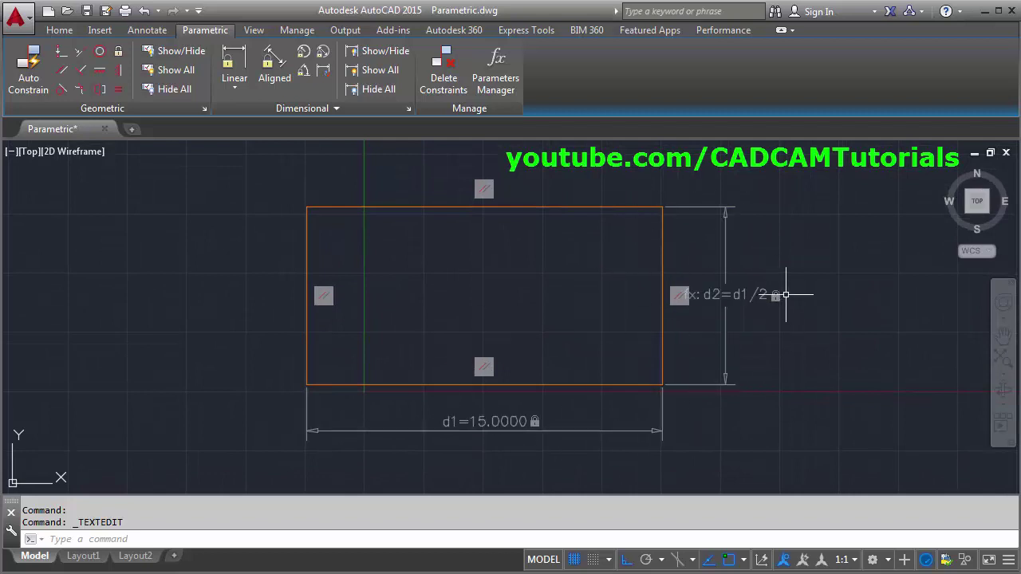
click(56, 31)
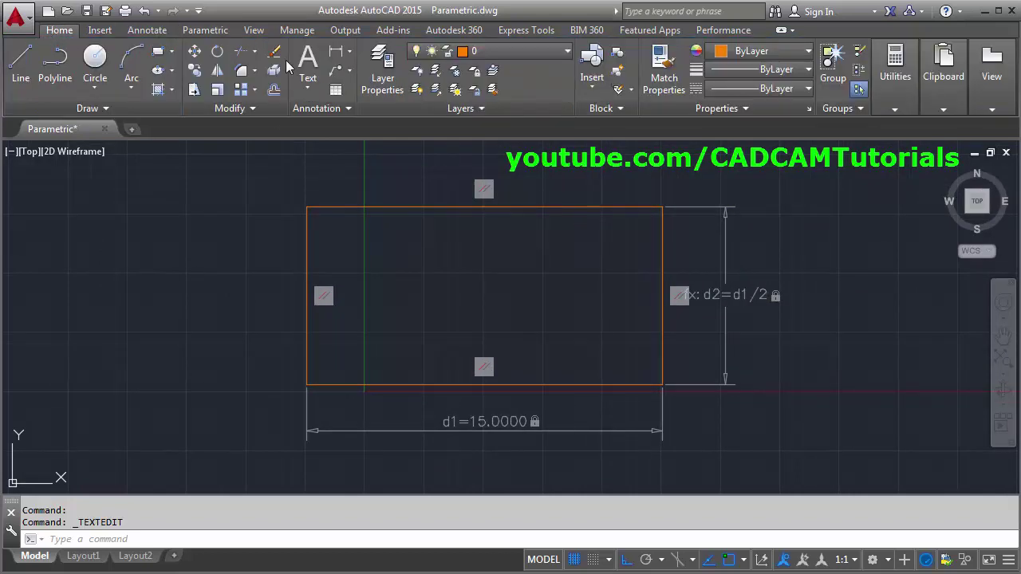
Step: Add a regular 7.50 linear dimension along the rectangle's left edge
click(335, 51)
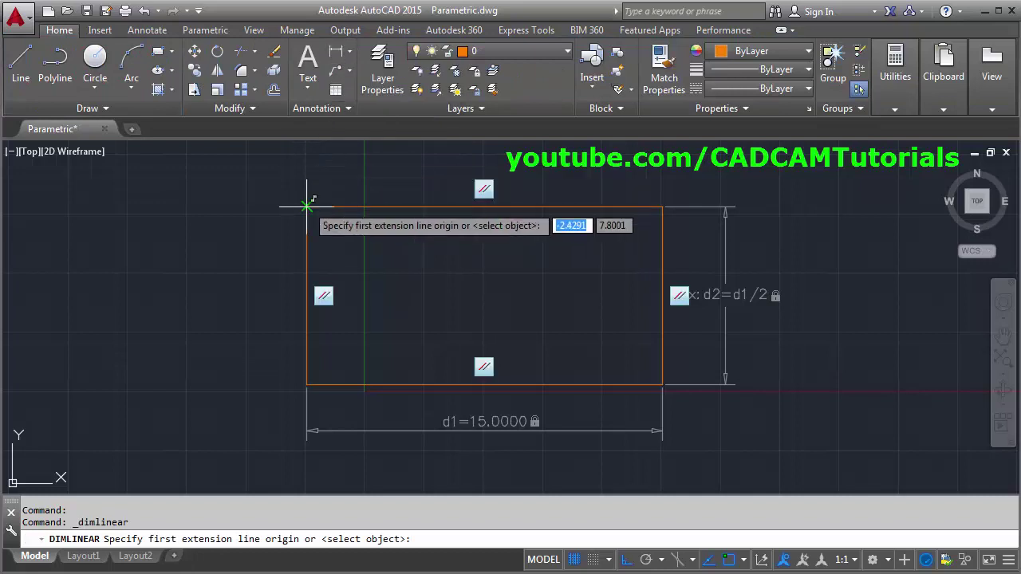
click(307, 208)
click(307, 385)
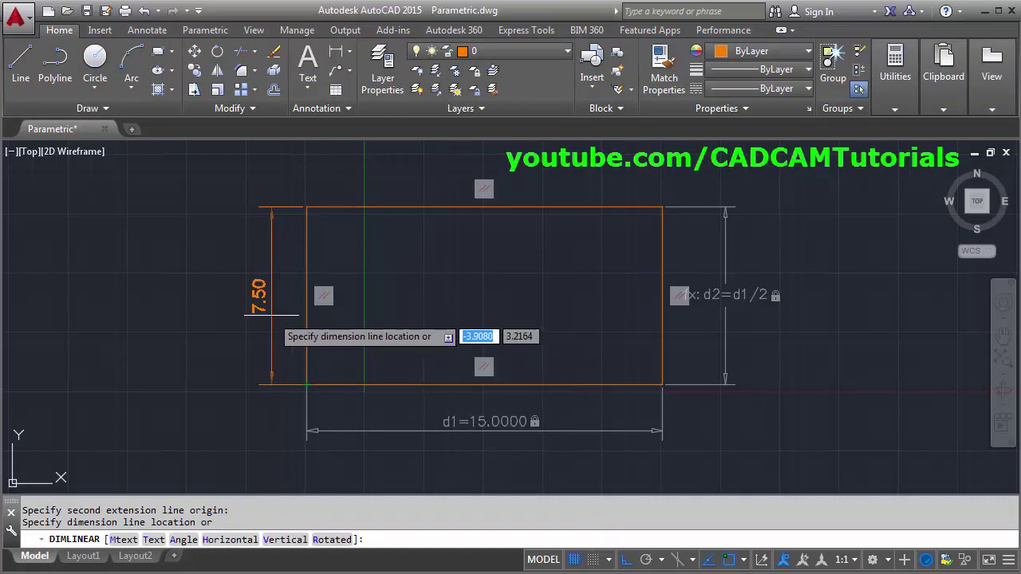
click(272, 319)
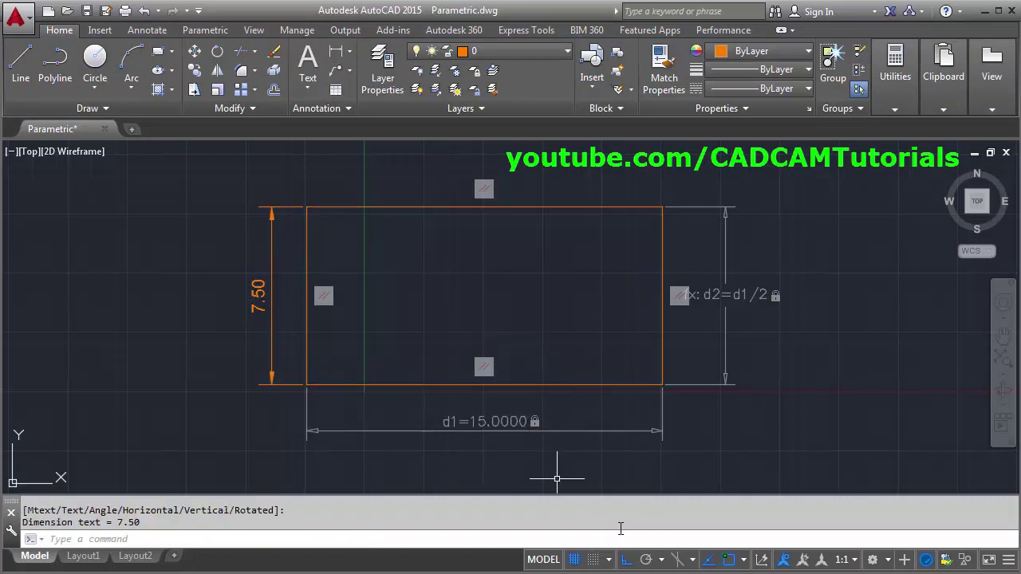
middle_drag(533, 443, 532, 457)
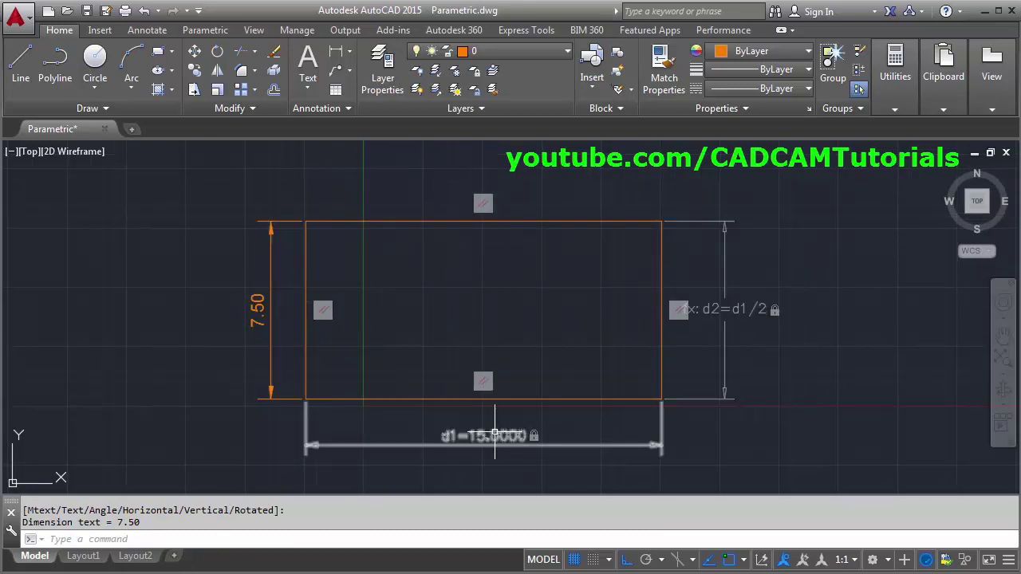
click(498, 54)
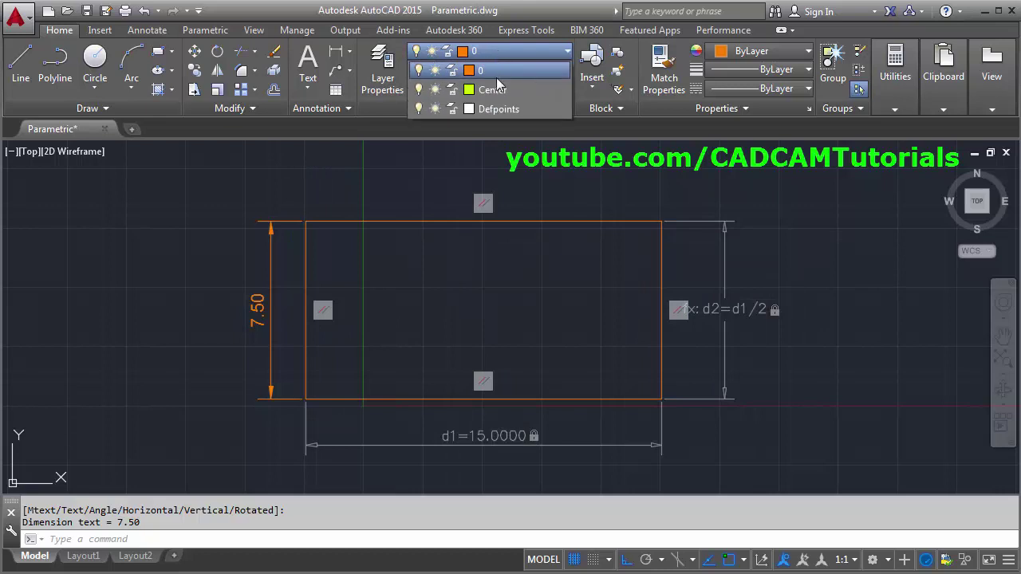
Step: On the Center layer, draw horizontal and vertical center lines crossing the rectangle past its edges
click(505, 93)
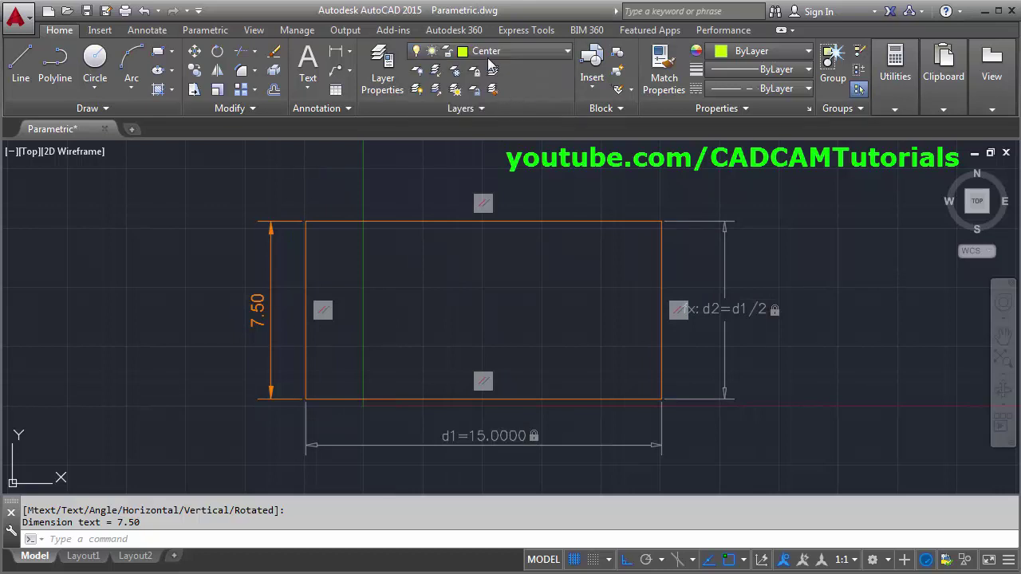
click(20, 76)
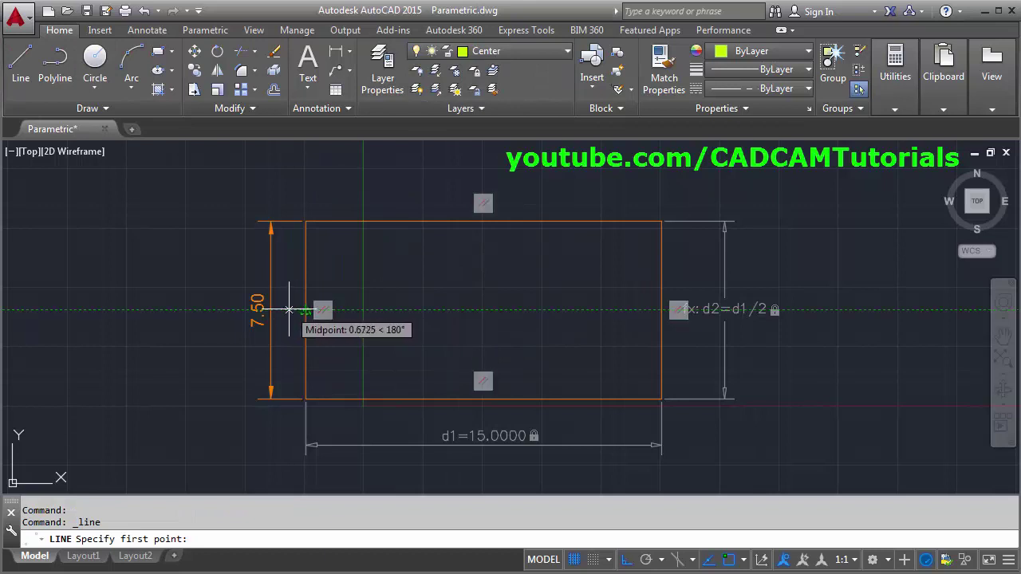
click(285, 310)
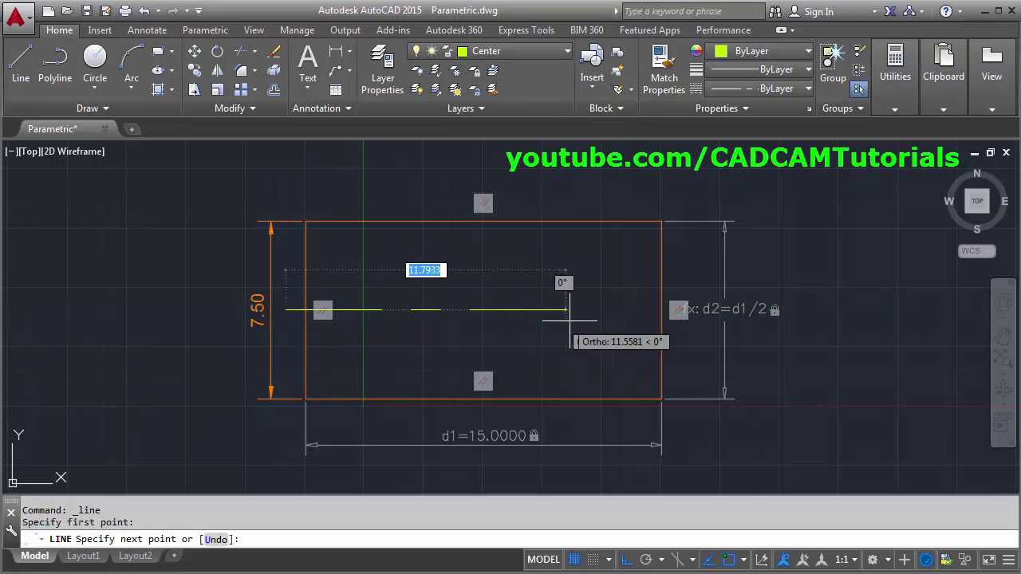
click(687, 331)
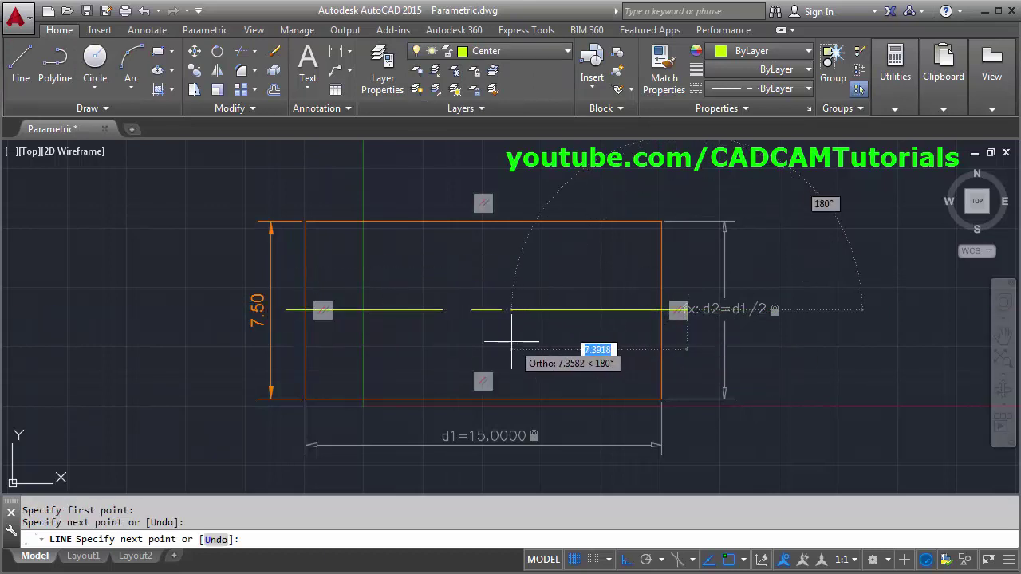
key(Return)
key(Return)
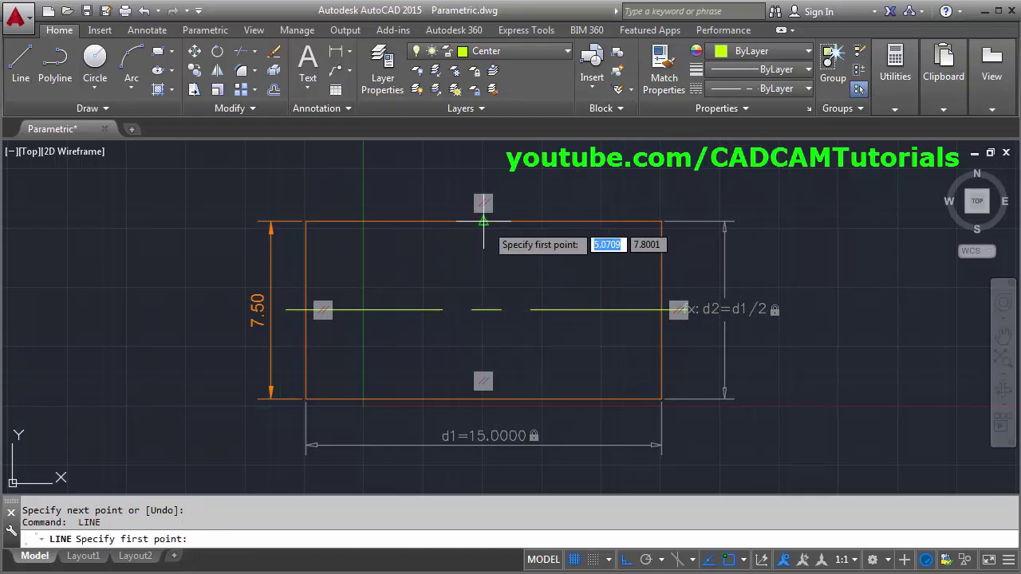
click(483, 167)
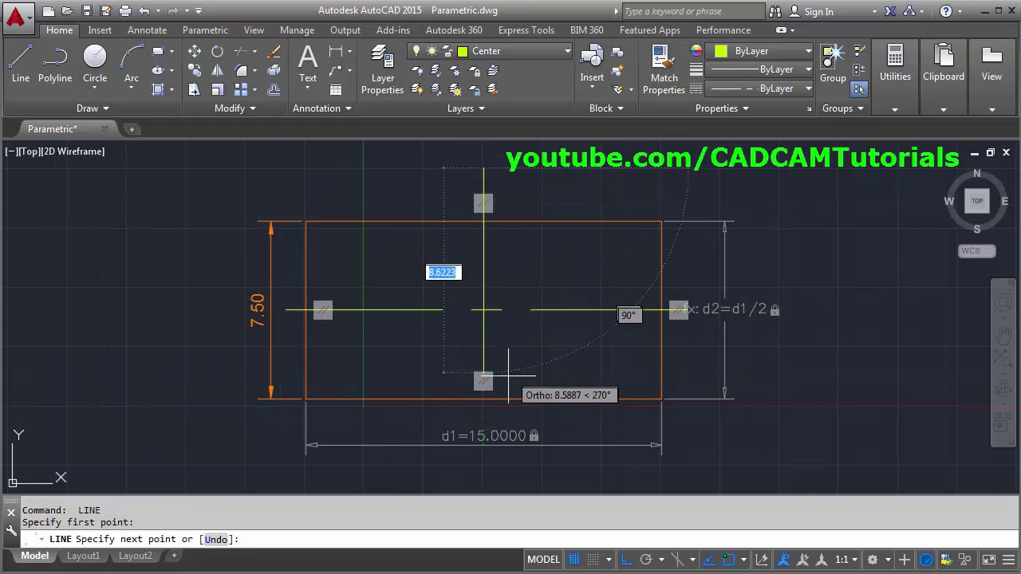
click(504, 416)
key(Return)
scroll(535, 353, down, 2)
middle_drag(535, 353, 534, 371)
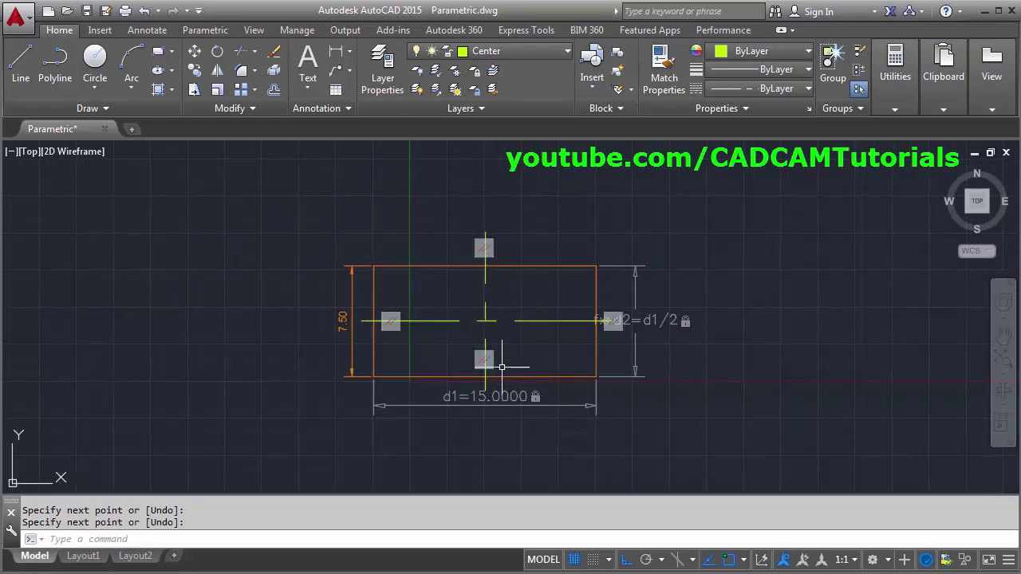
double_click(485, 397)
Step: Change d1 to 20, resizing the rectangle to 20 × 10
text(20)
key(Return)
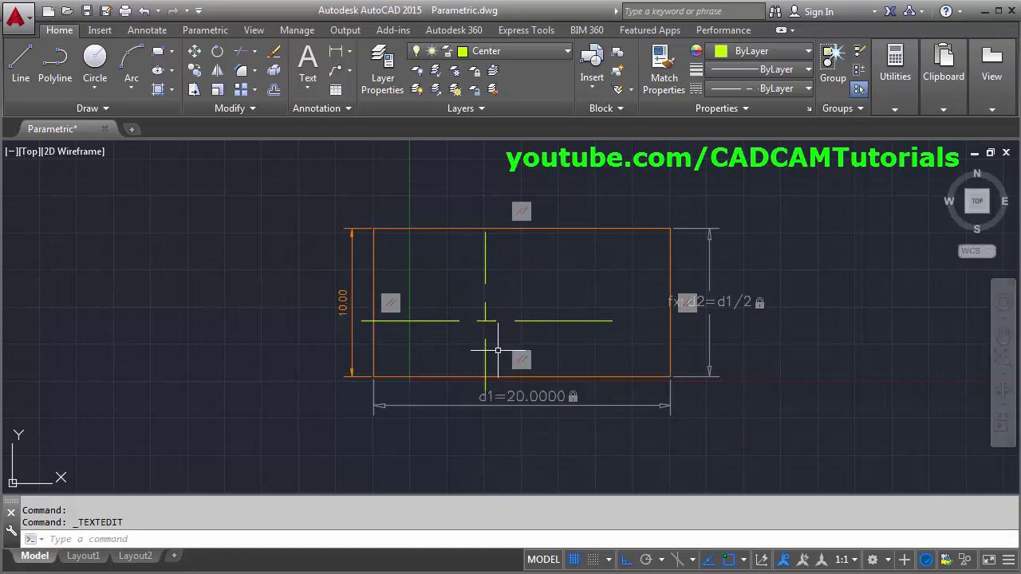
middle_drag(524, 325, 456, 353)
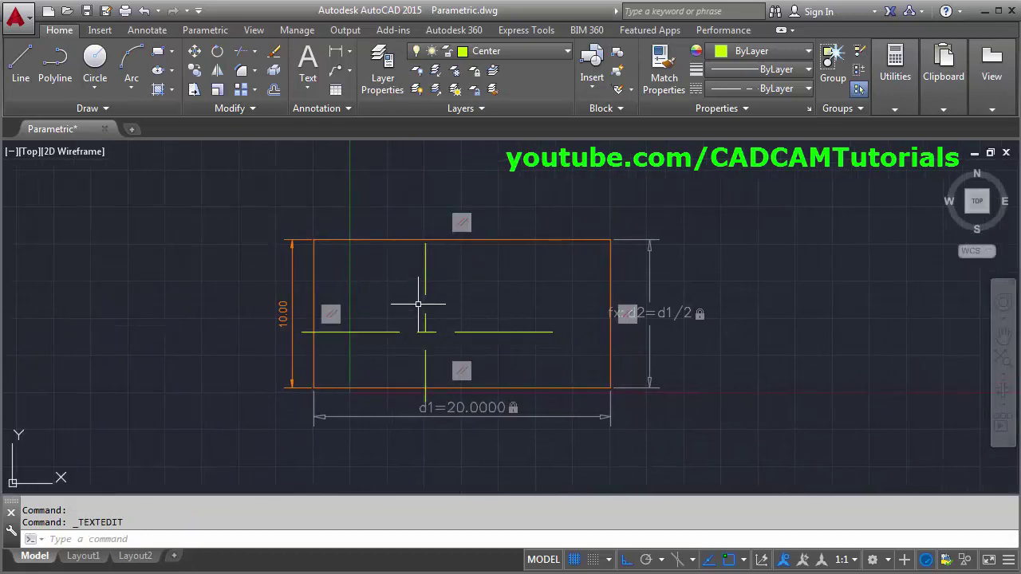
scroll(417, 295, up, 2)
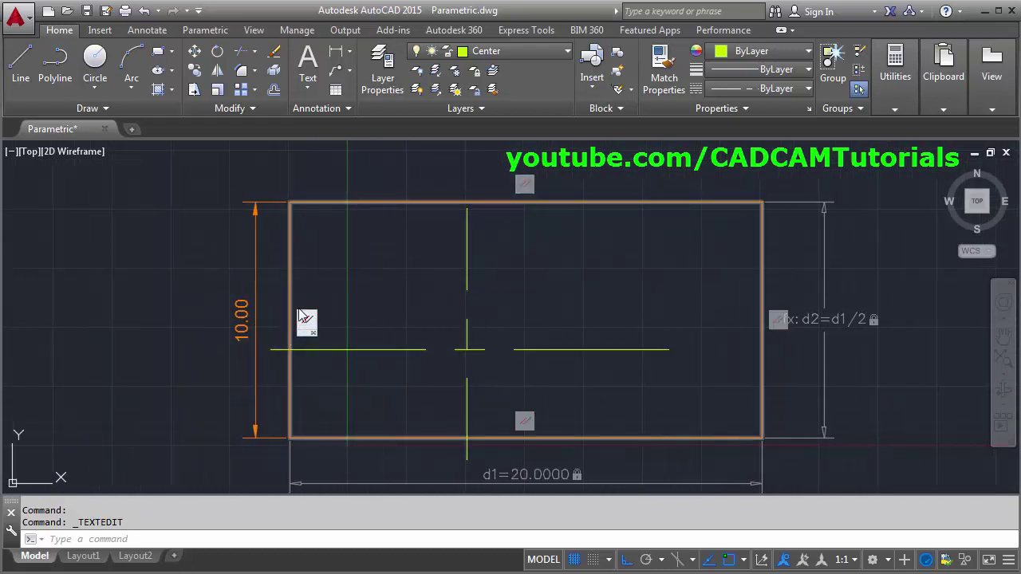
click(205, 32)
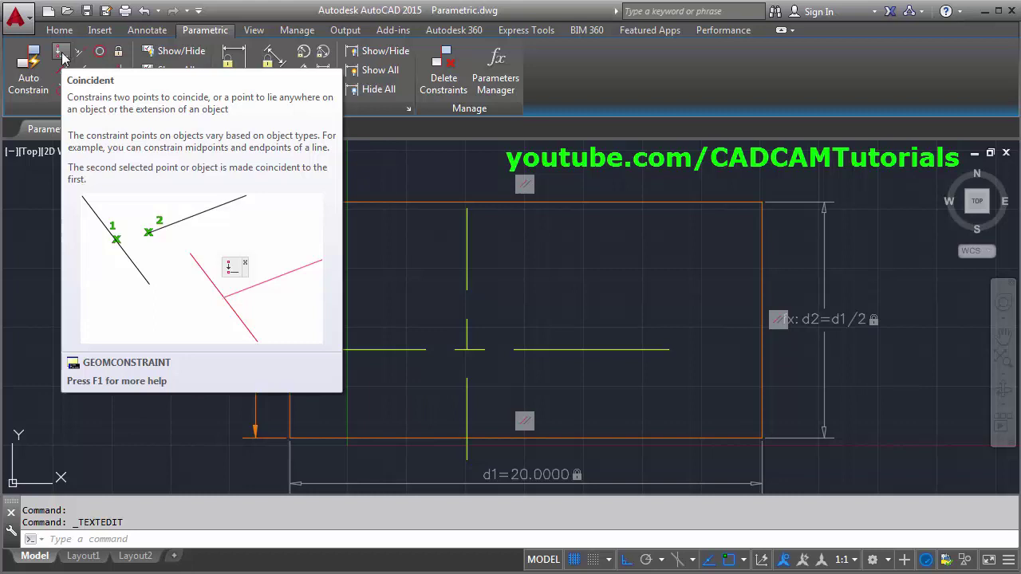
Step: Make the horizontal center line's ends coincident with the left and right edge midpoints
click(60, 51)
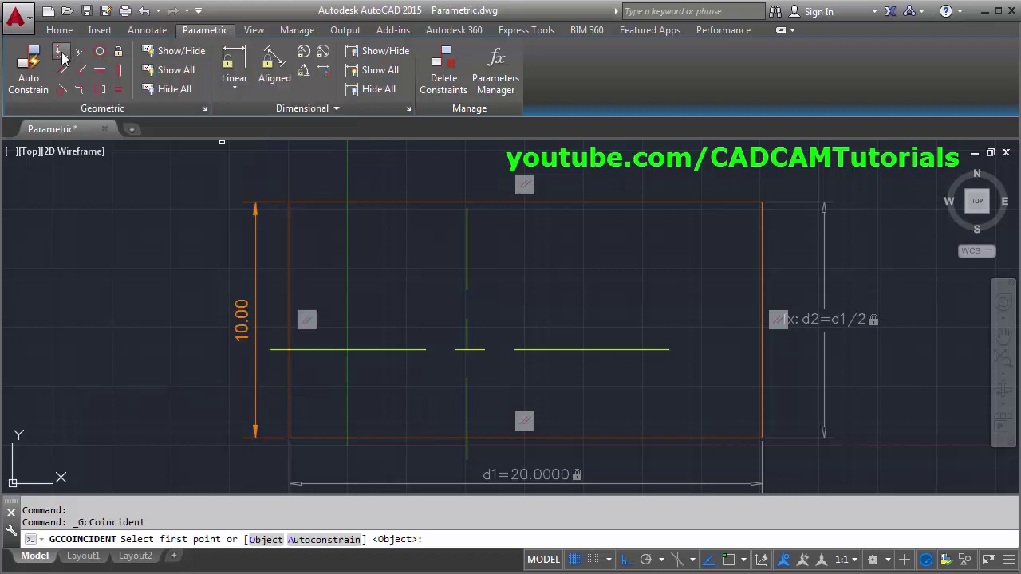
click(271, 349)
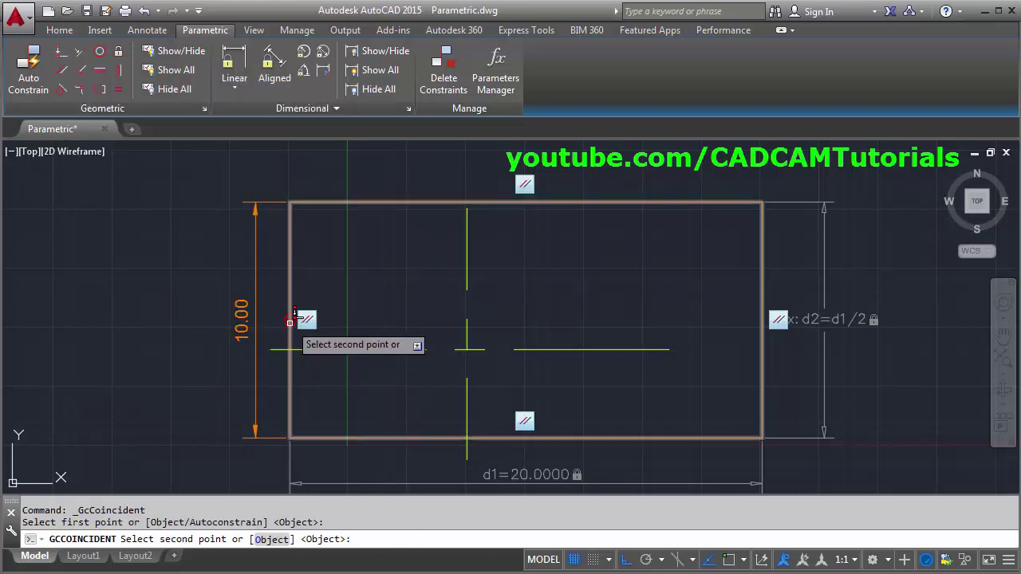
click(290, 320)
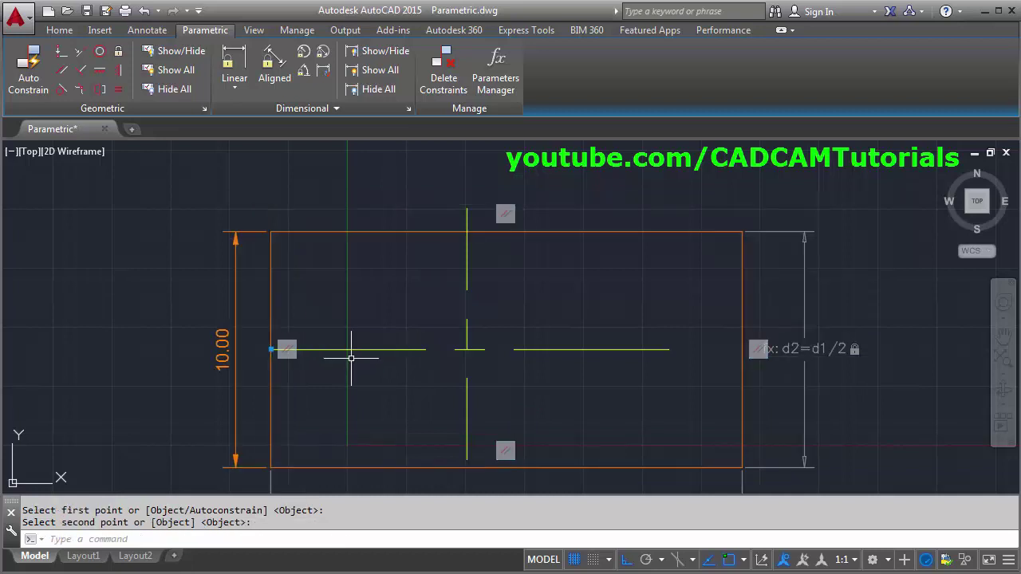
scroll(299, 347, down, 3)
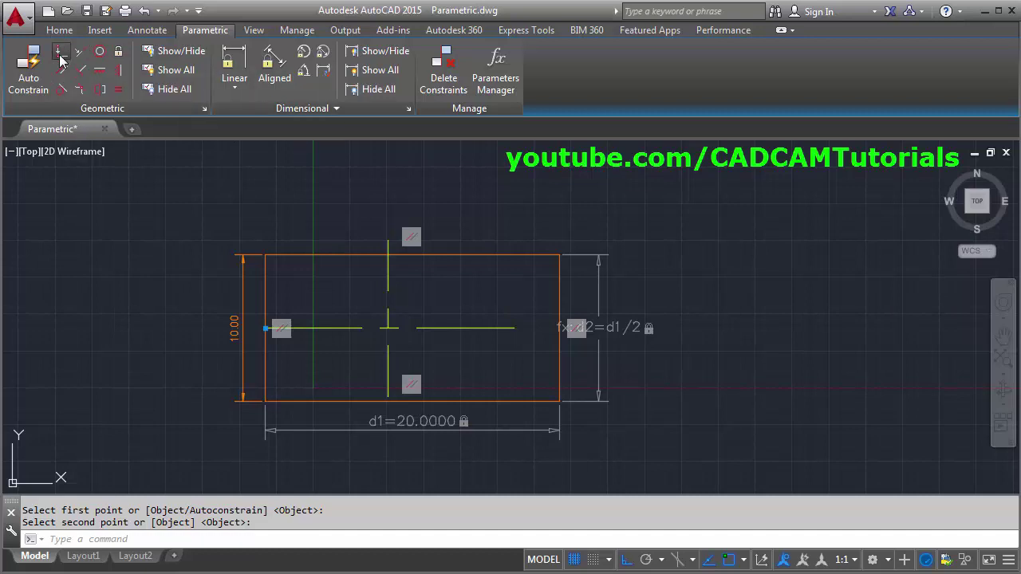
click(61, 60)
click(517, 327)
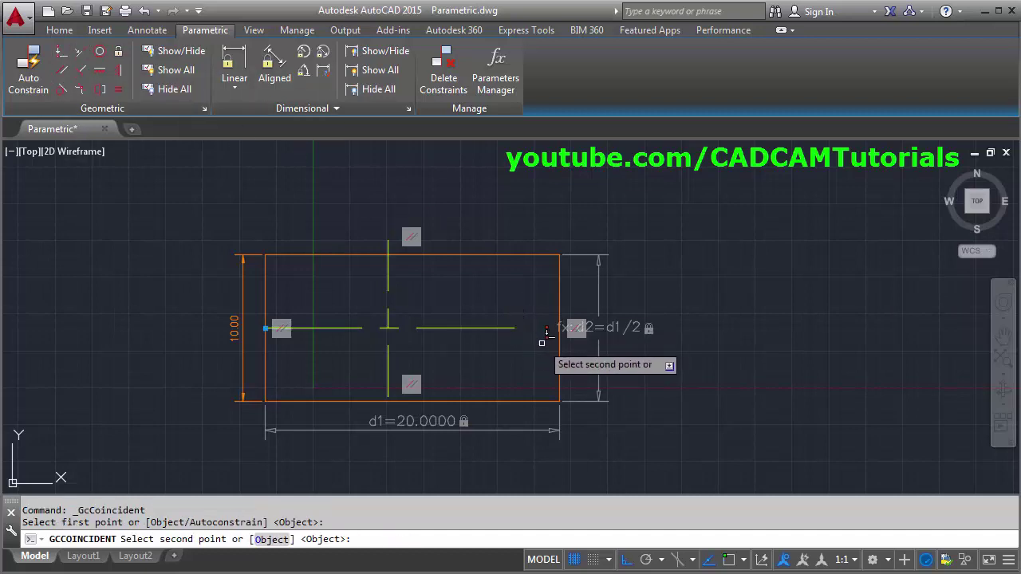
click(560, 327)
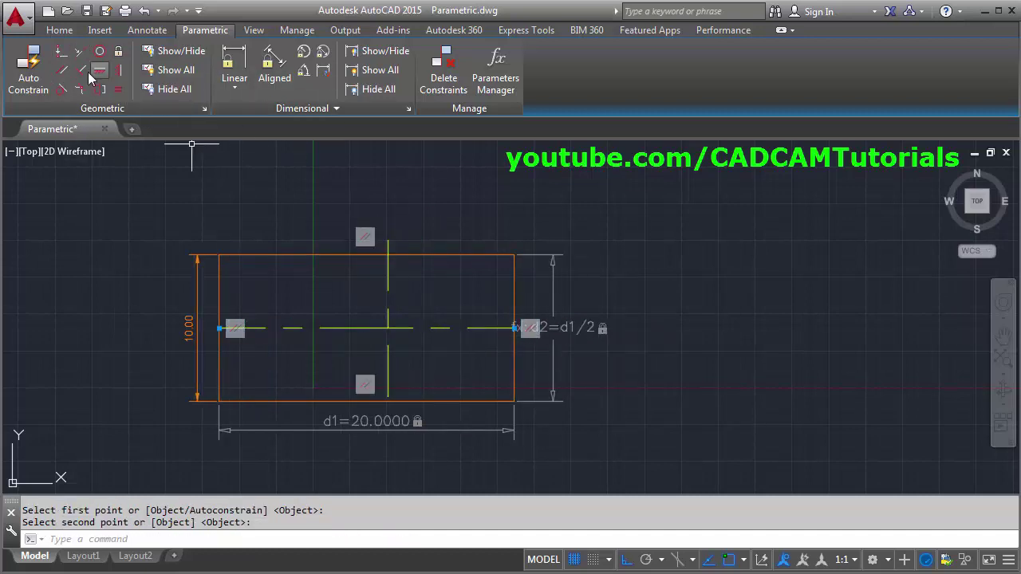
Step: Make the vertical center line's ends coincident with the top and bottom edge midpoints
click(62, 71)
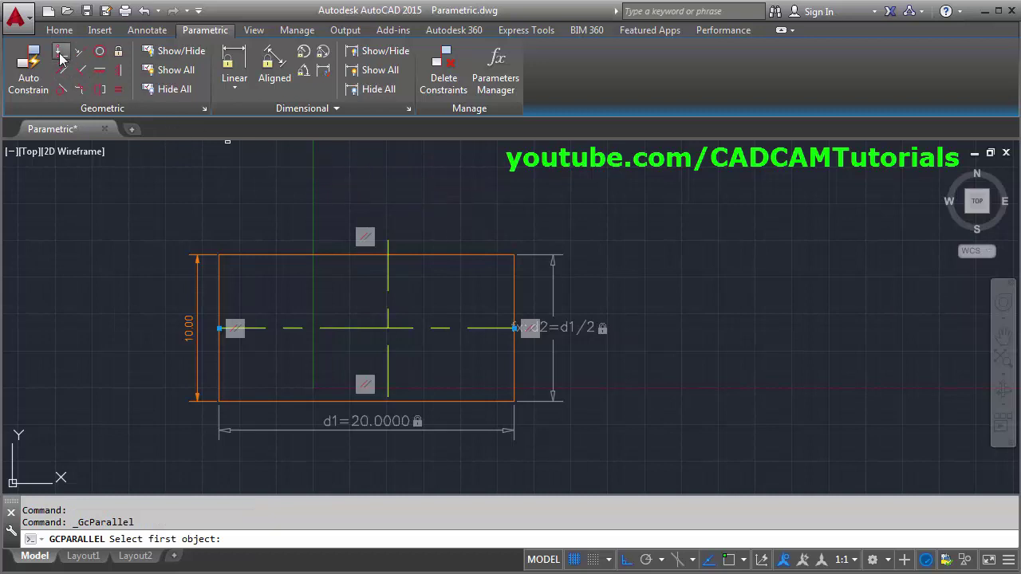
click(61, 59)
click(389, 237)
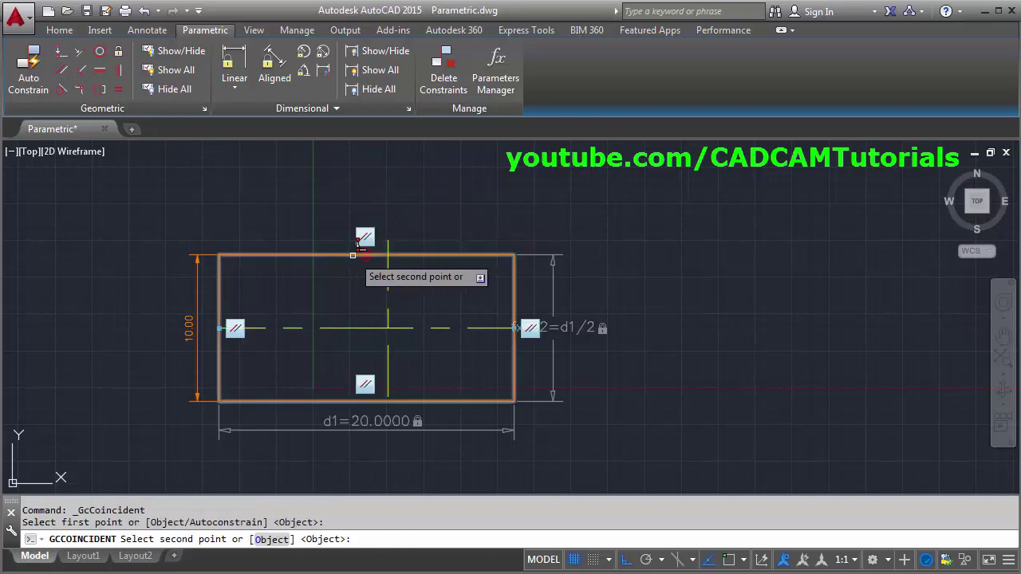
click(356, 249)
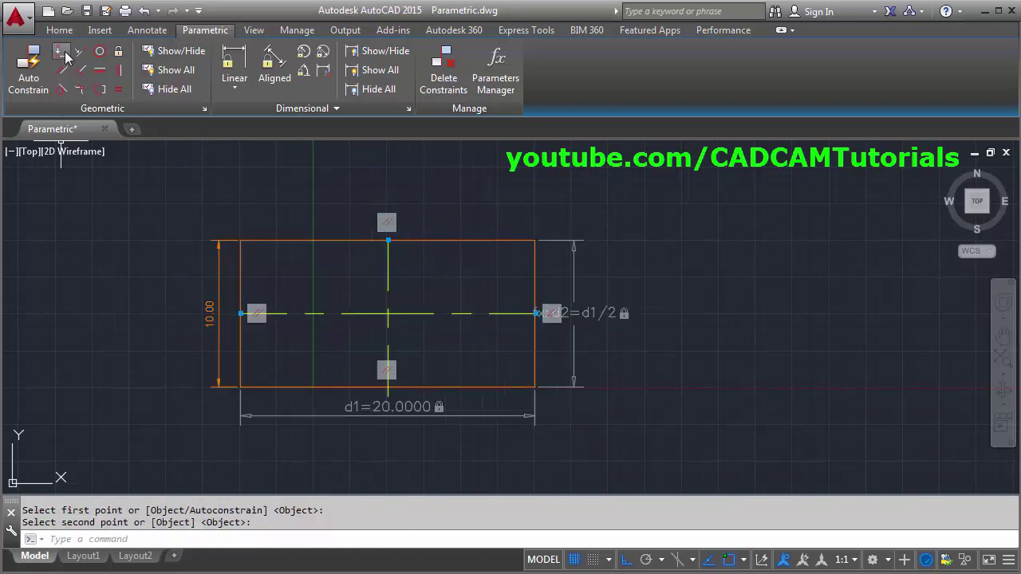
click(64, 53)
click(387, 394)
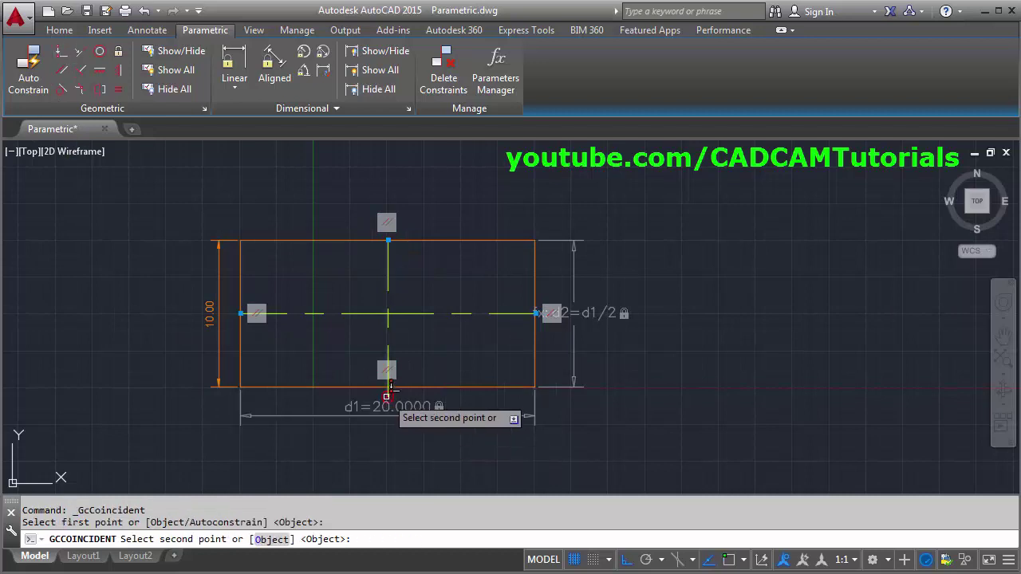
scroll(409, 392, up, 4)
click(410, 393)
scroll(410, 392, down, 5)
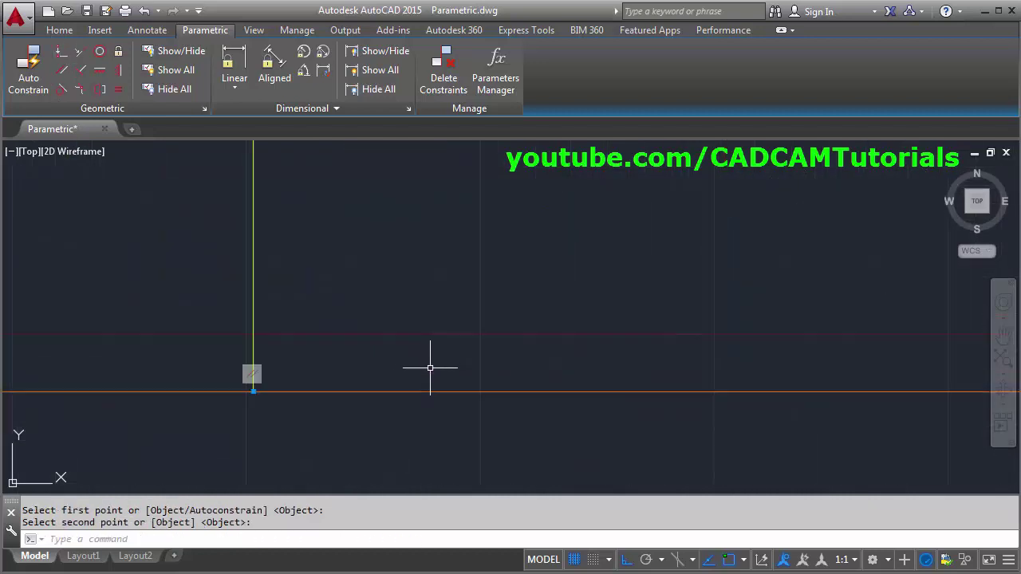
Step: Change the d1 dimension to 30 so the rectangle becomes 30 × 15, then zoom to fit
double_click(473, 409)
text(30)
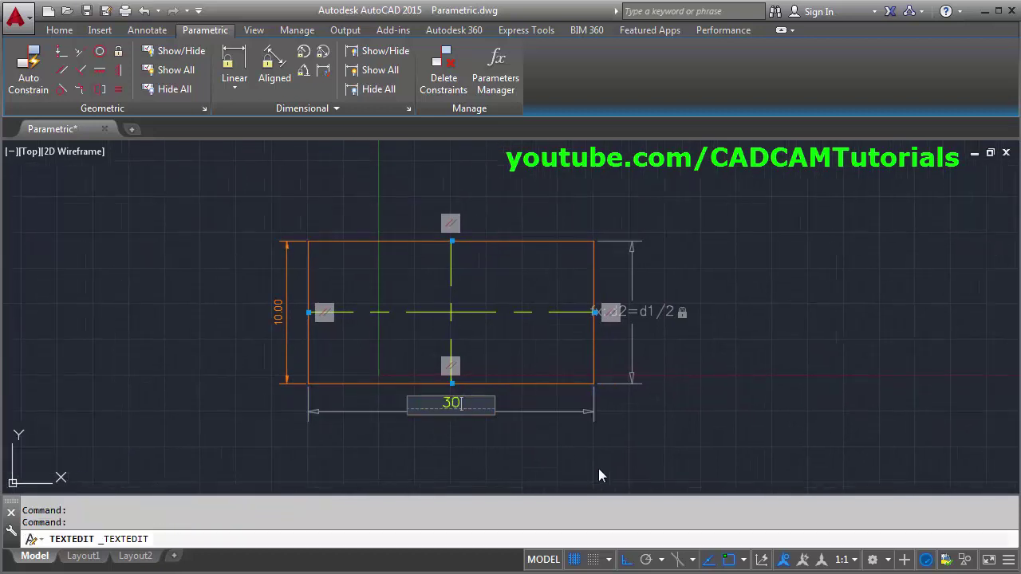
key(Return)
middle_drag(460, 342, 615, 415)
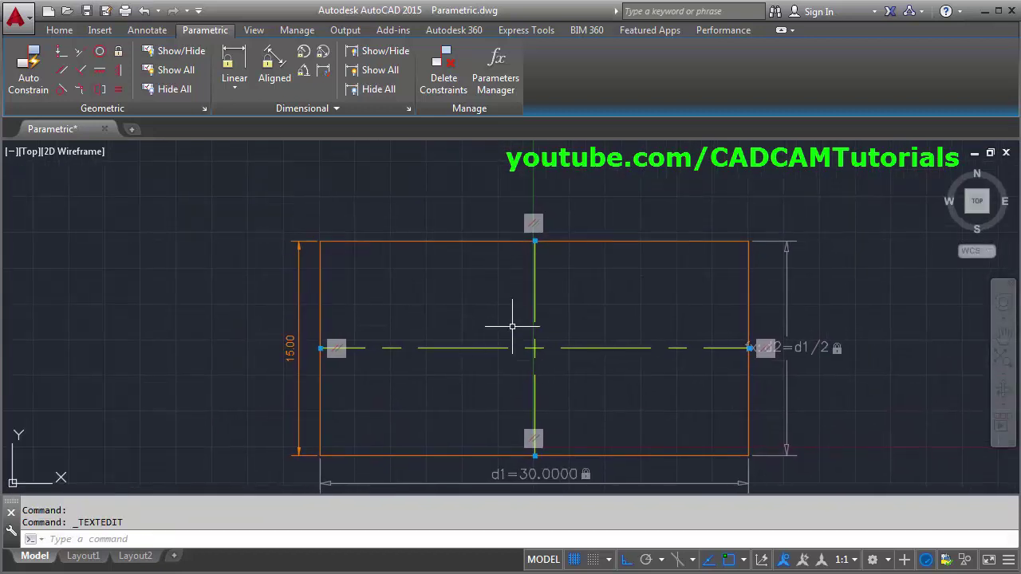
middle_drag(525, 348, 506, 301)
scroll(556, 340, up, 1)
scroll(551, 353, down, 2)
middle_click(527, 369)
middle_click(526, 368)
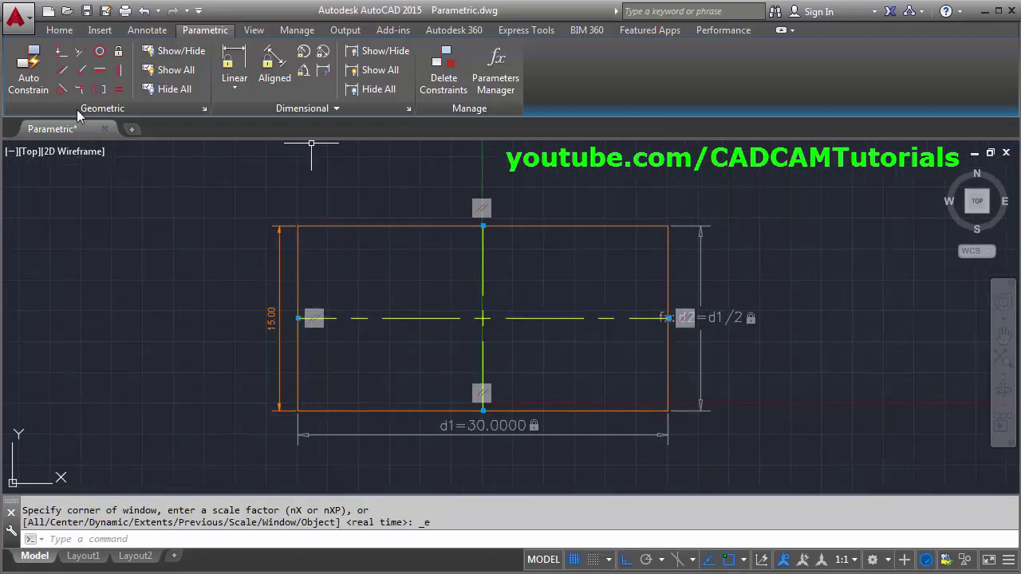
click(175, 89)
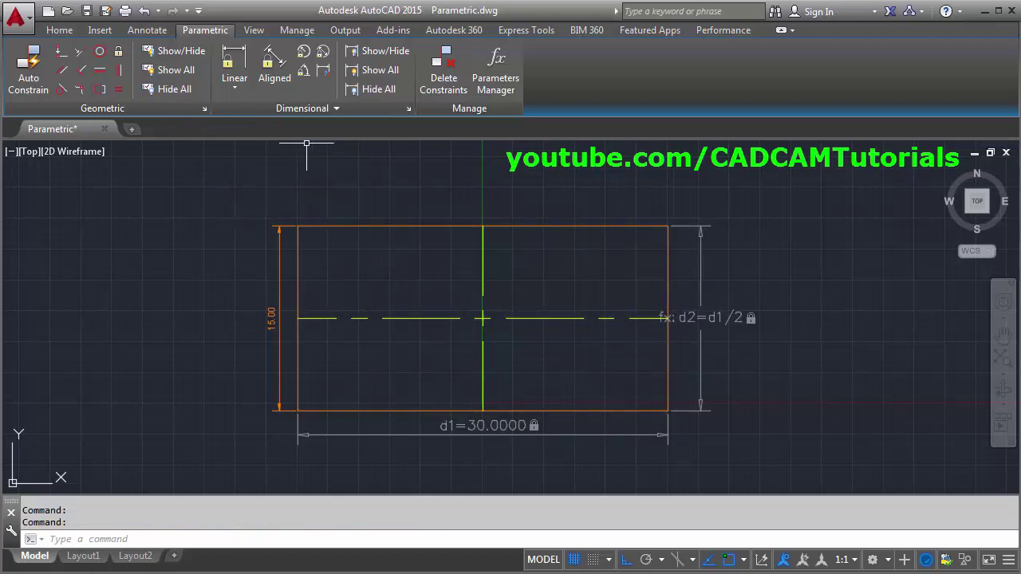
click(371, 88)
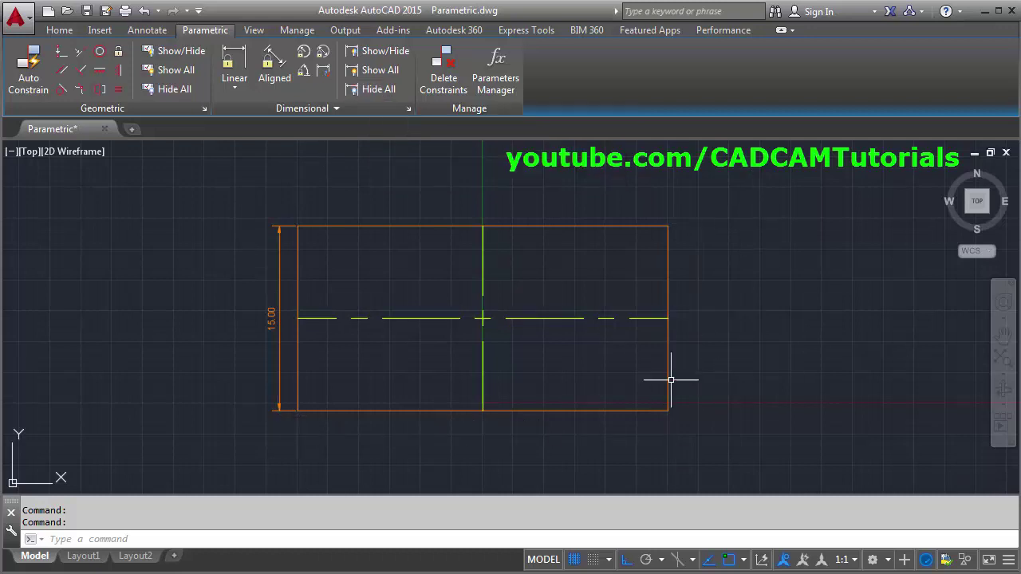
middle_drag(455, 373, 456, 372)
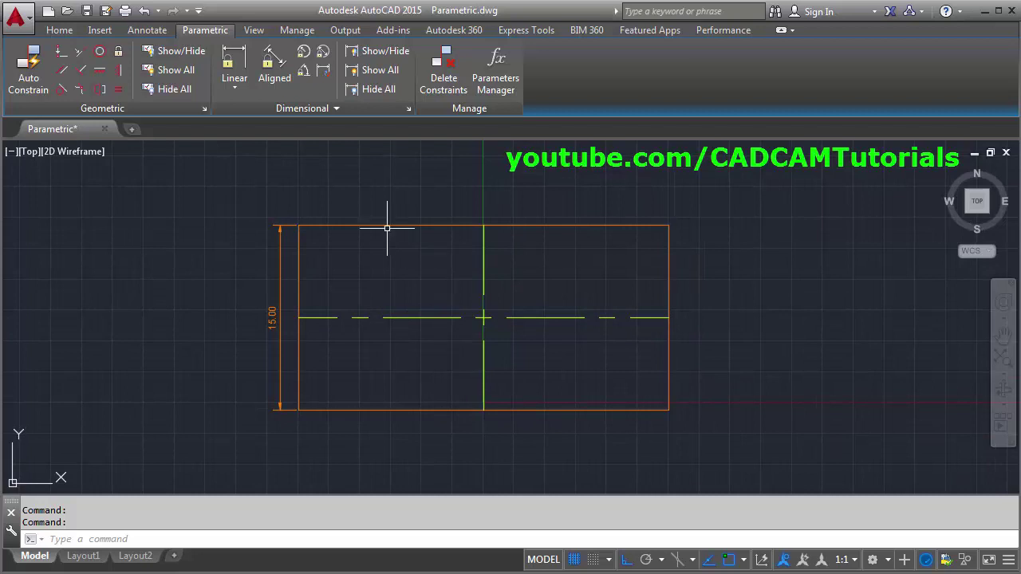
click(173, 75)
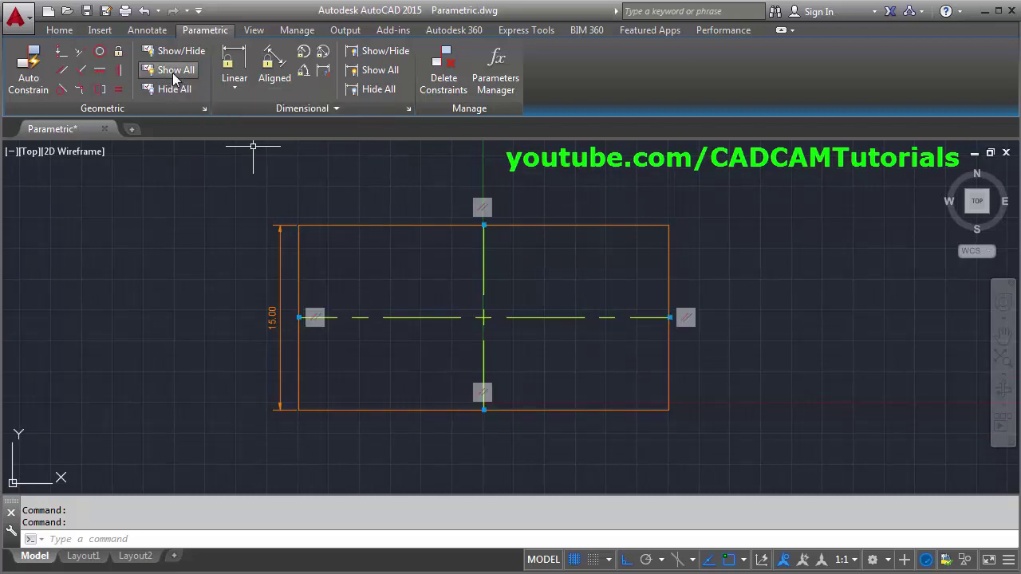
click(383, 70)
middle_drag(542, 341, 540, 332)
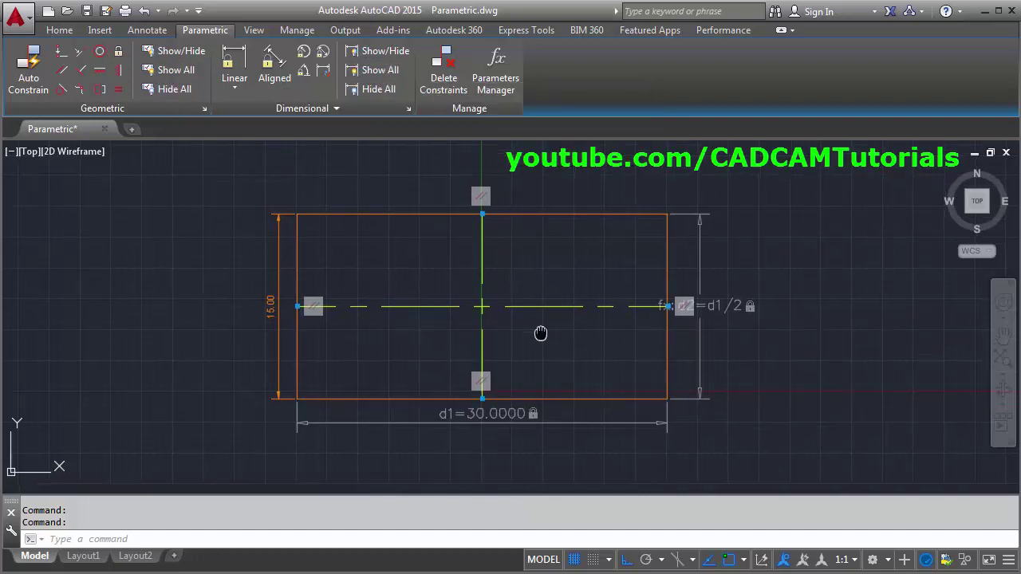